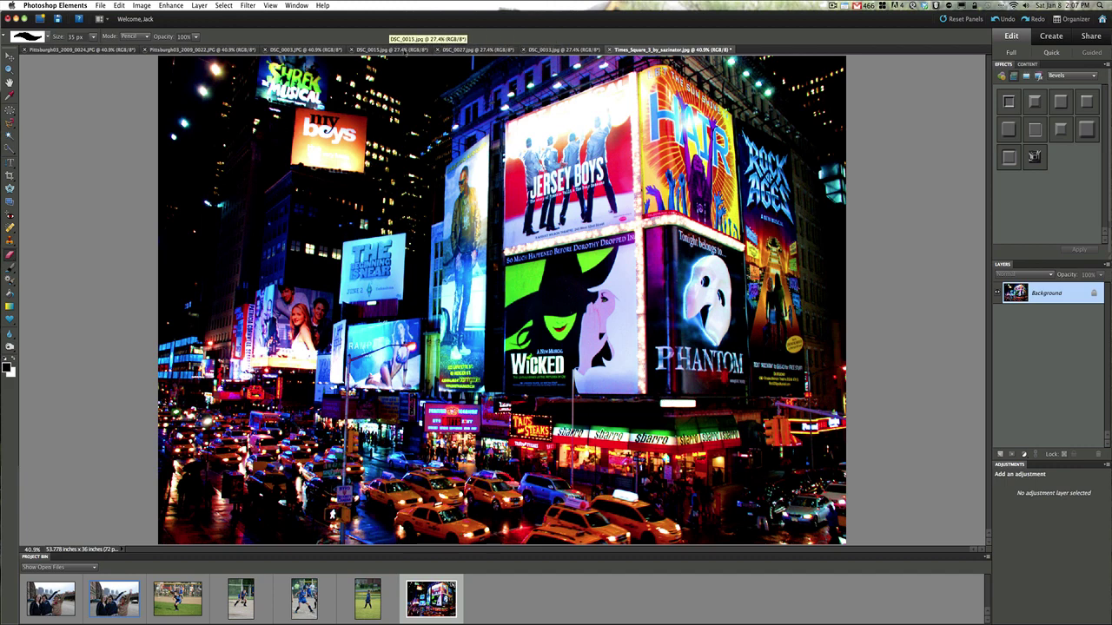
# Step: Copy the entire DSC_0033.jpg softball photo and return to the Times_Square_3_by_sazinator.jpg image
pyautogui.click(541, 50)
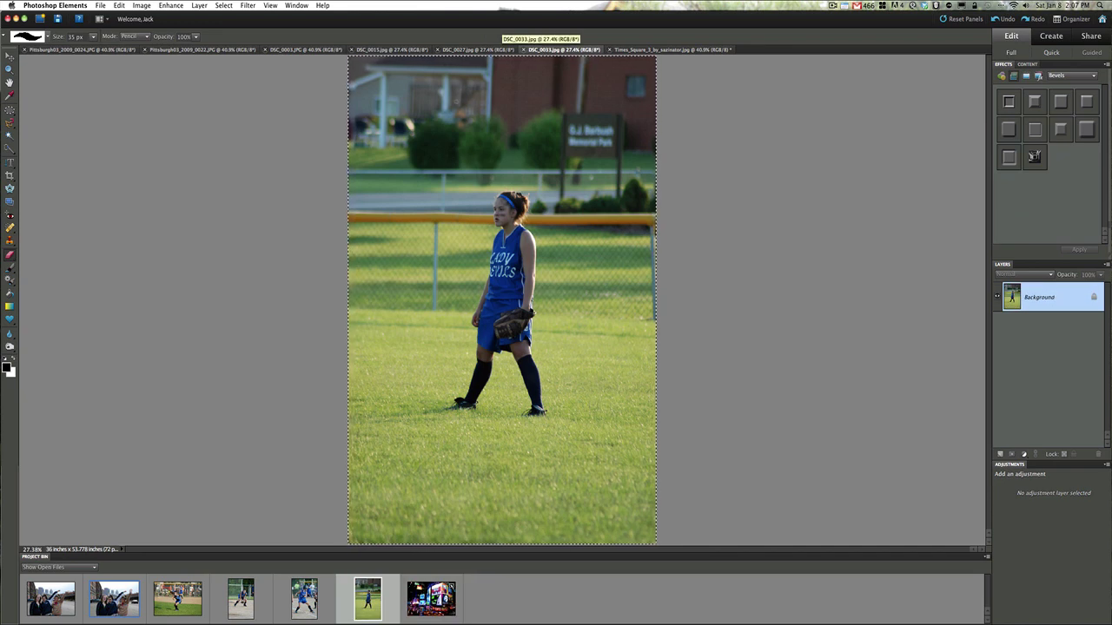
pyautogui.click(225, 5)
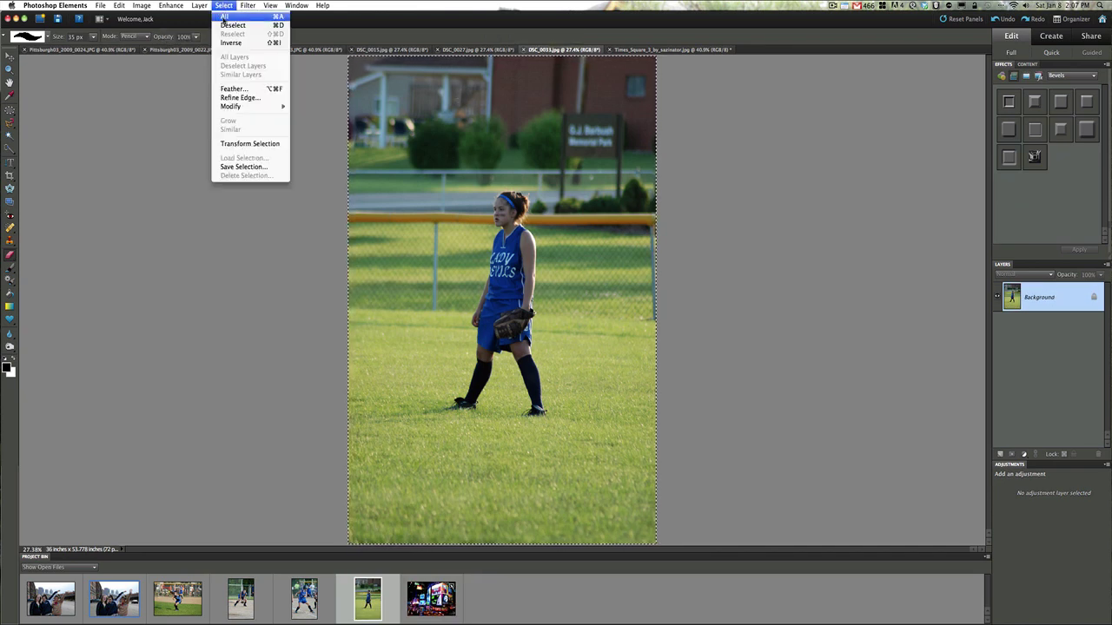
pyautogui.click(225, 16)
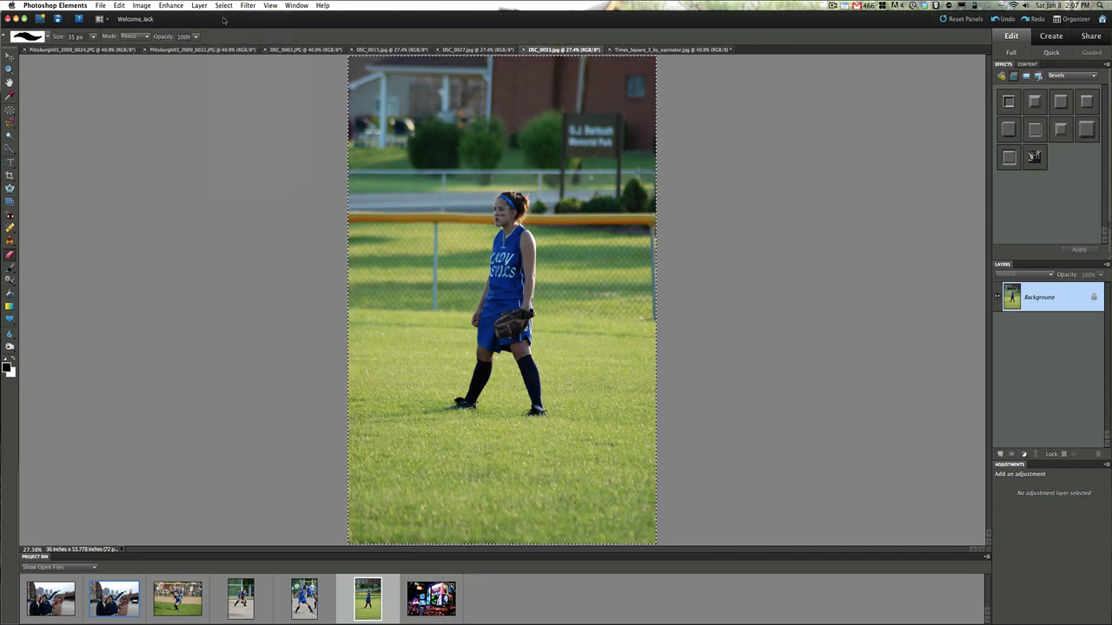
pyautogui.click(119, 5)
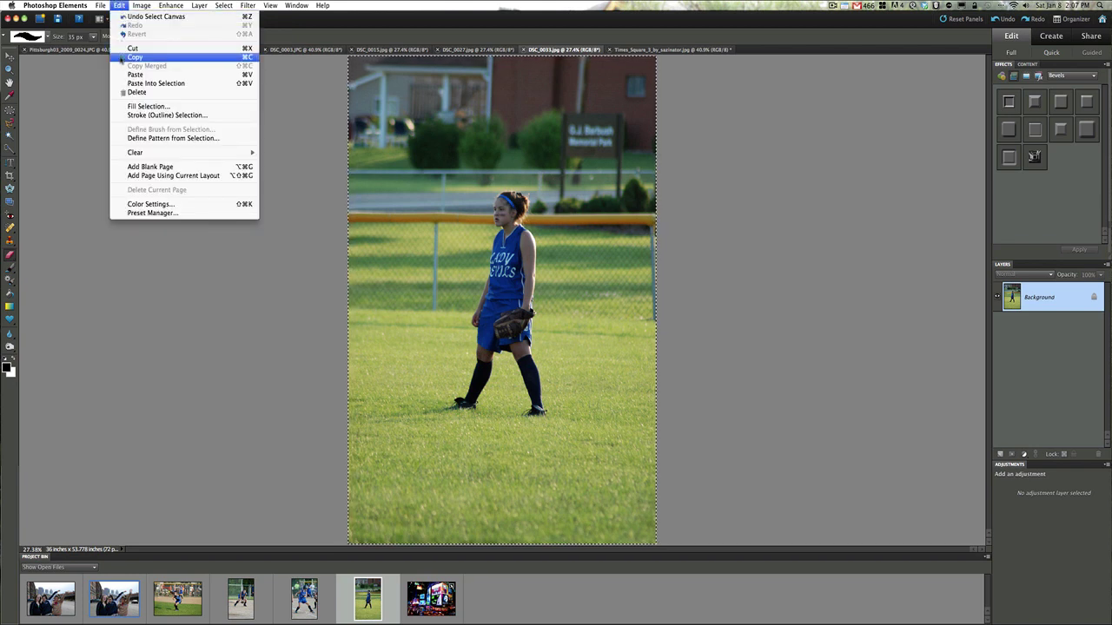
pyautogui.click(135, 57)
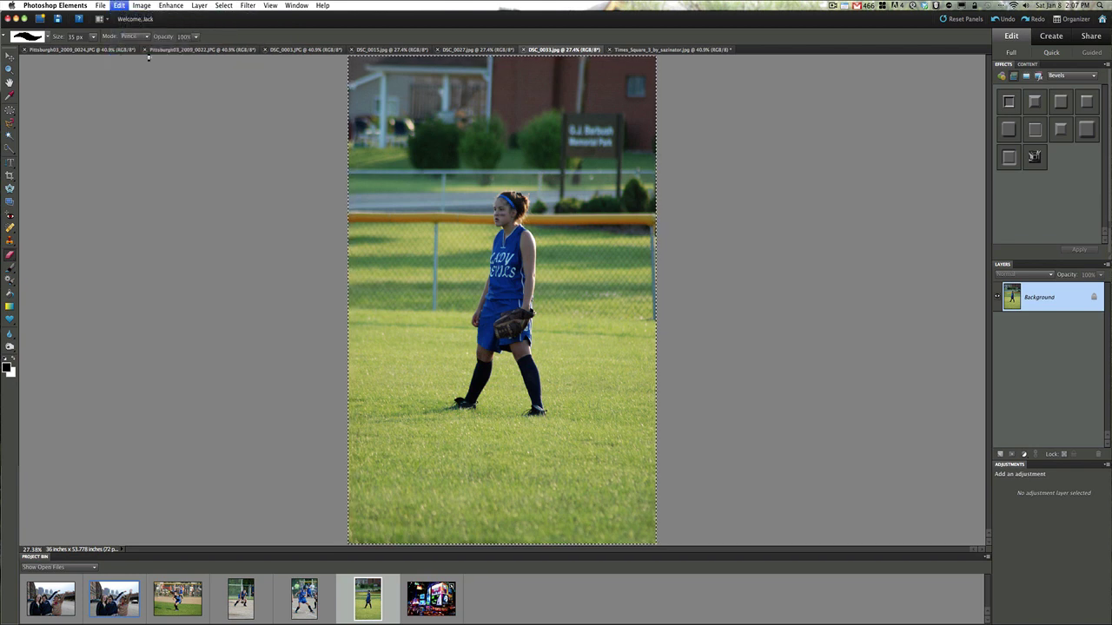
pyautogui.click(643, 49)
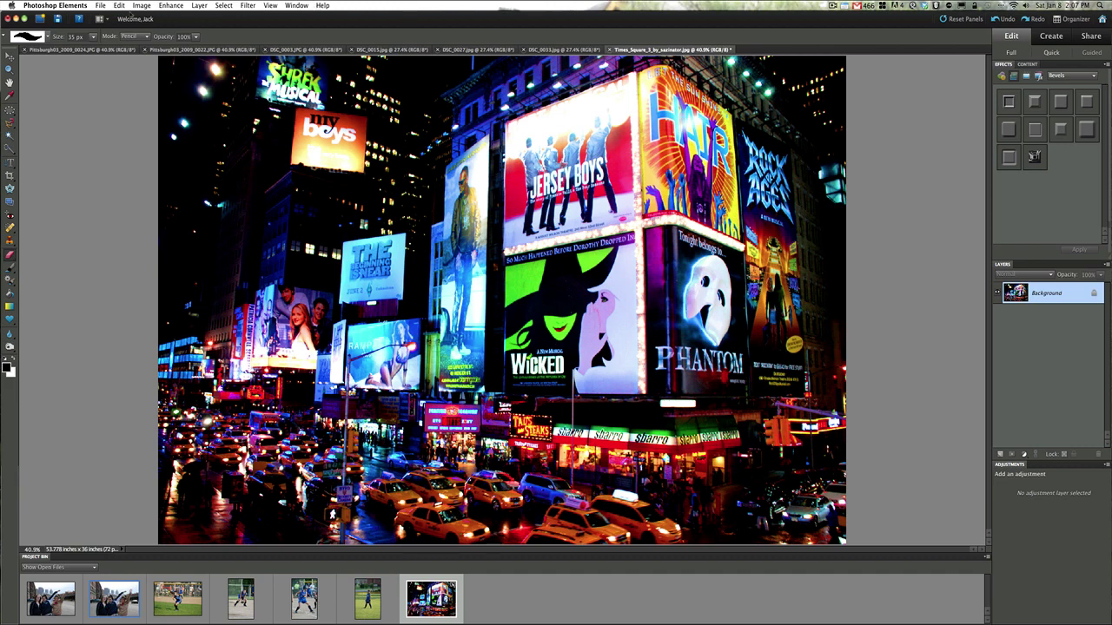
# Step: Paste the softball photo into Times Square as Layer 1 and nudge it left and down
pyautogui.click(119, 5)
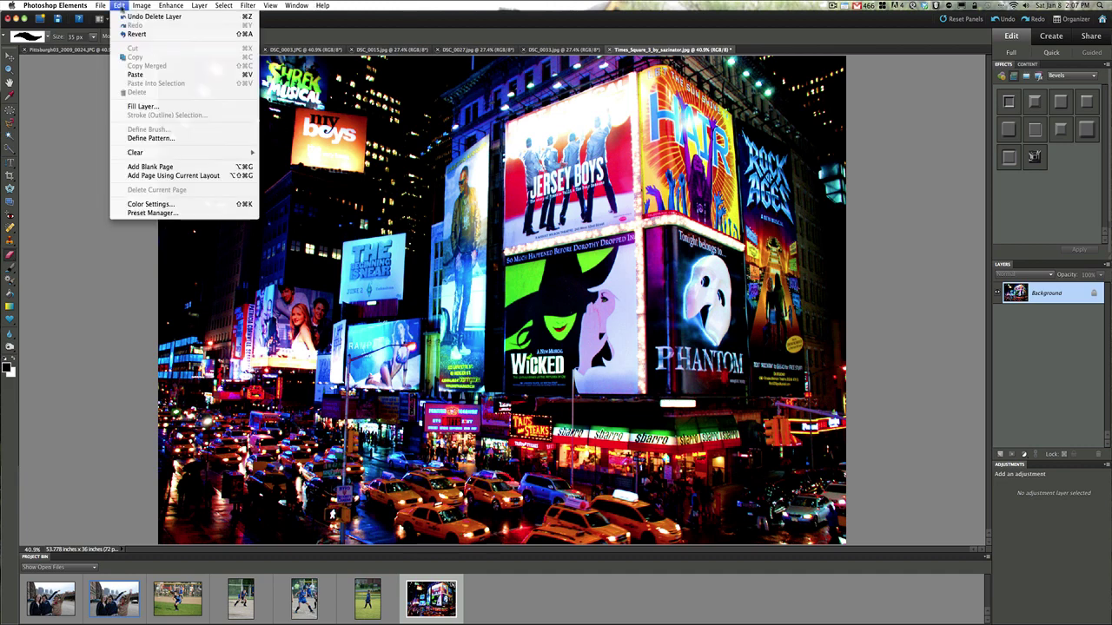
pyautogui.click(124, 76)
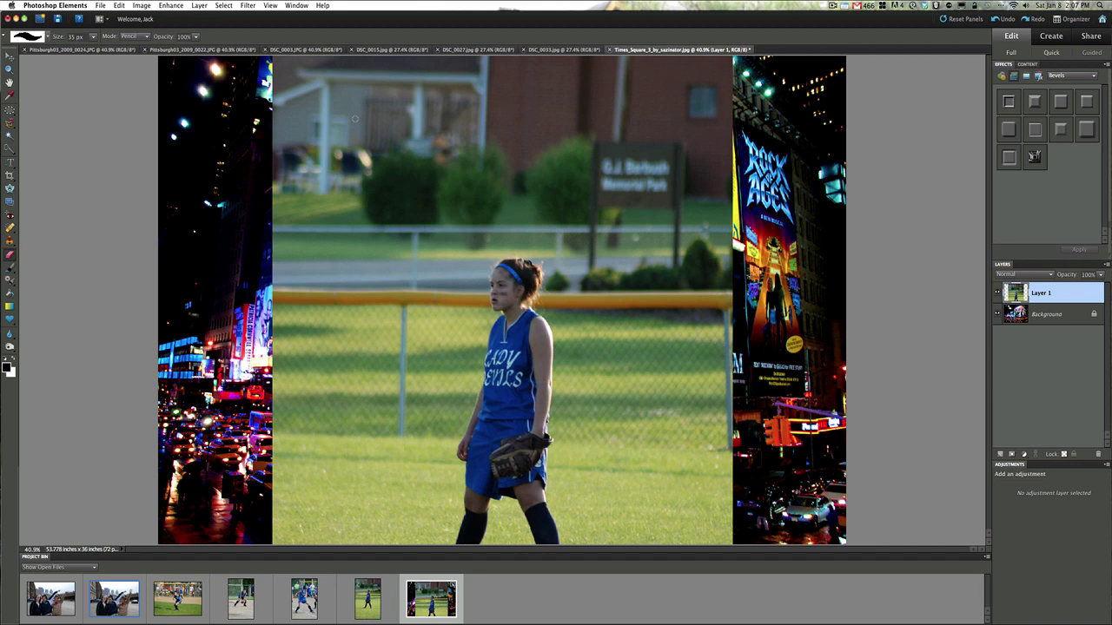
pyautogui.click(10, 56)
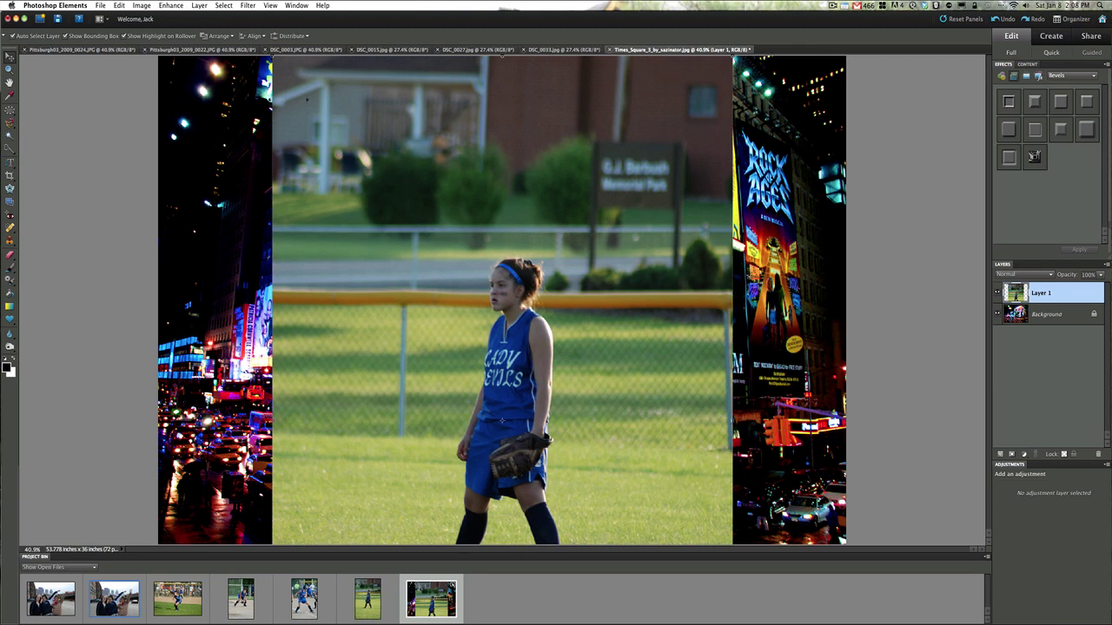
pyautogui.hotkey('shift', 'Left')
pyautogui.hotkey('shift', 'Down')
pyautogui.hotkey('shift', 'Down')
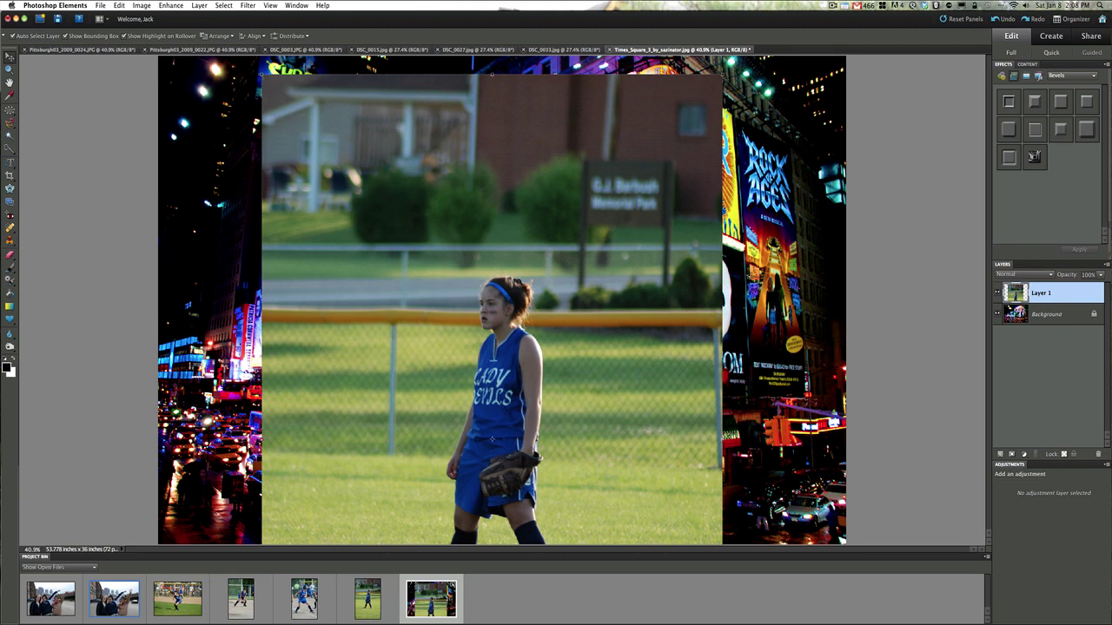
# Step: Scale and position Layer 1 to fit the narrow billboard left of Wicked
pyautogui.moveTo(263, 74); pyautogui.dragTo(417, 310)
pyautogui.moveTo(452, 356); pyautogui.dragTo(331, 156)
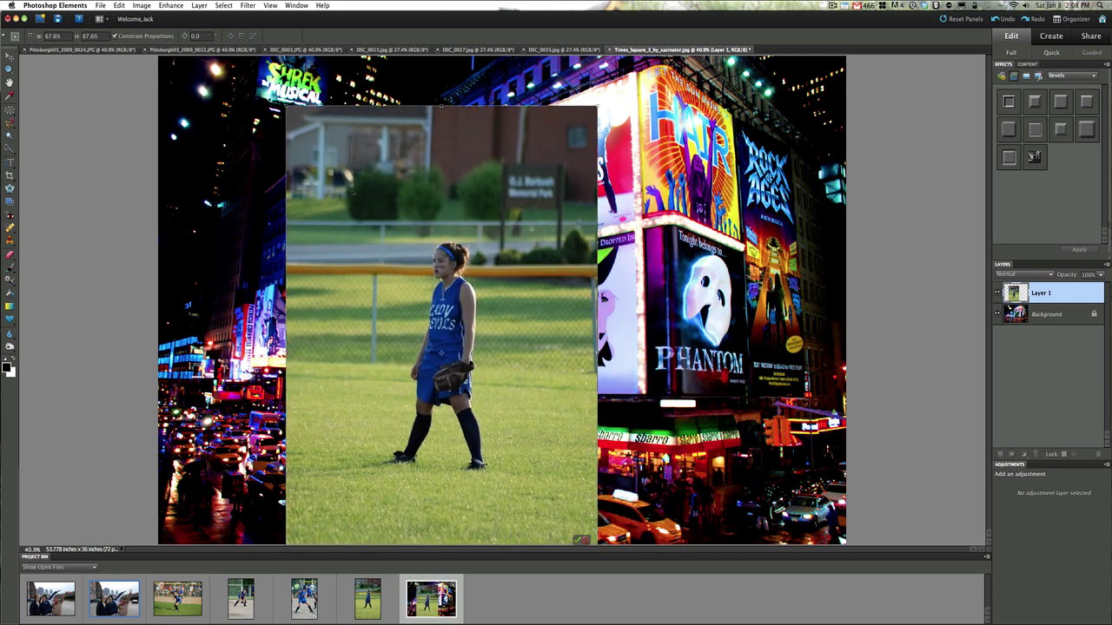
pyautogui.moveTo(441, 105); pyautogui.dragTo(442, 81)
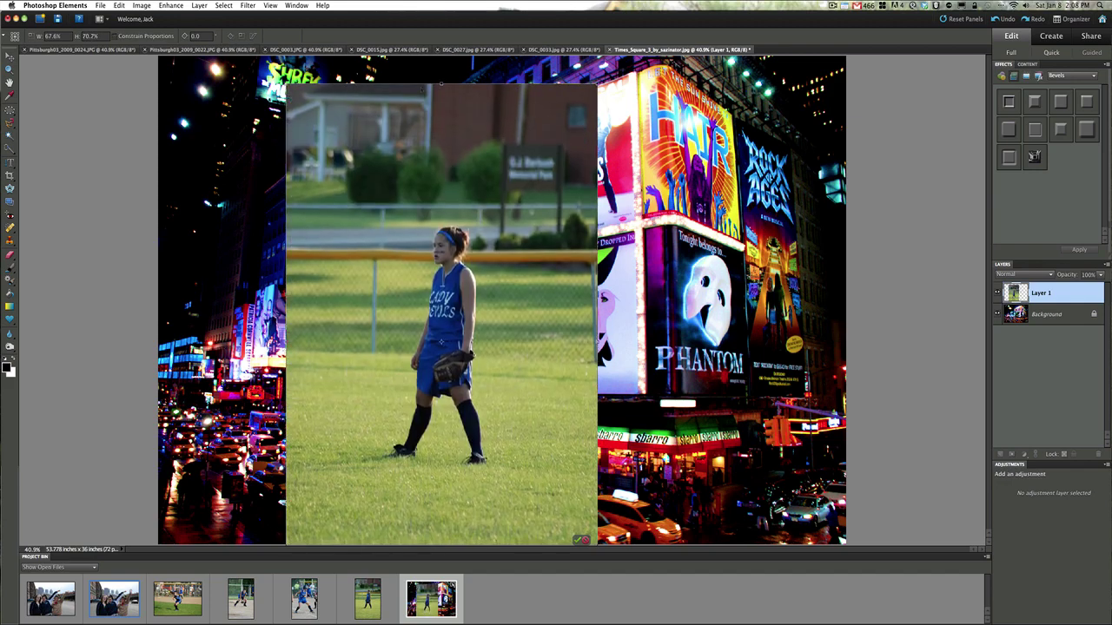
pyautogui.moveTo(285, 83); pyautogui.dragTo(417, 235)
pyautogui.moveTo(475, 280); pyautogui.dragTo(470, 230)
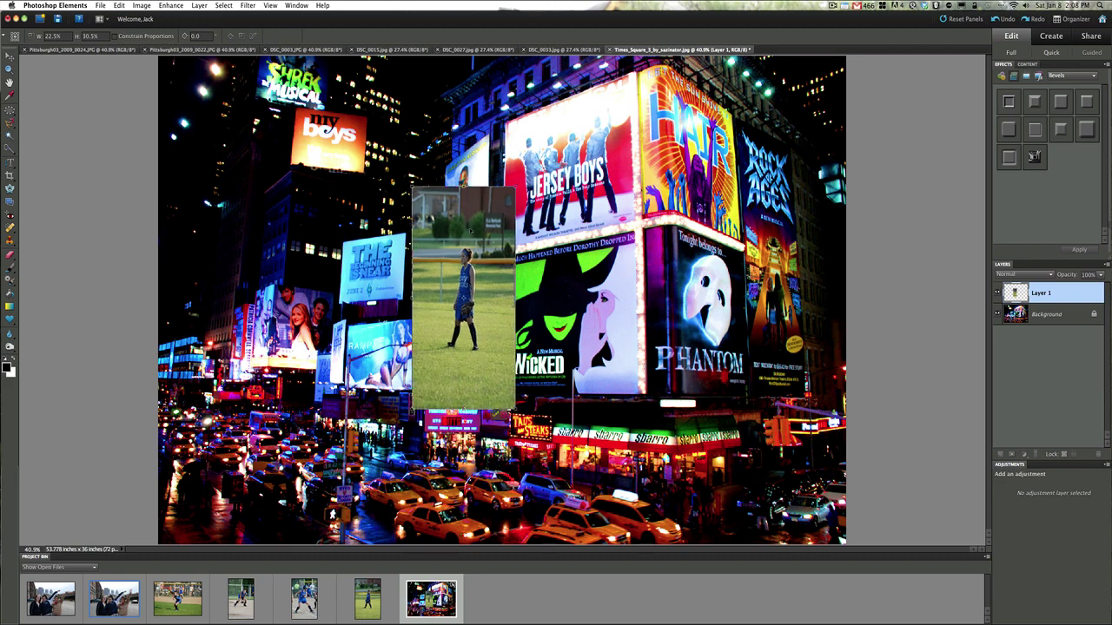
pyautogui.moveTo(517, 409); pyautogui.dragTo(488, 389)
pyautogui.moveTo(459, 287); pyautogui.dragTo(443, 271)
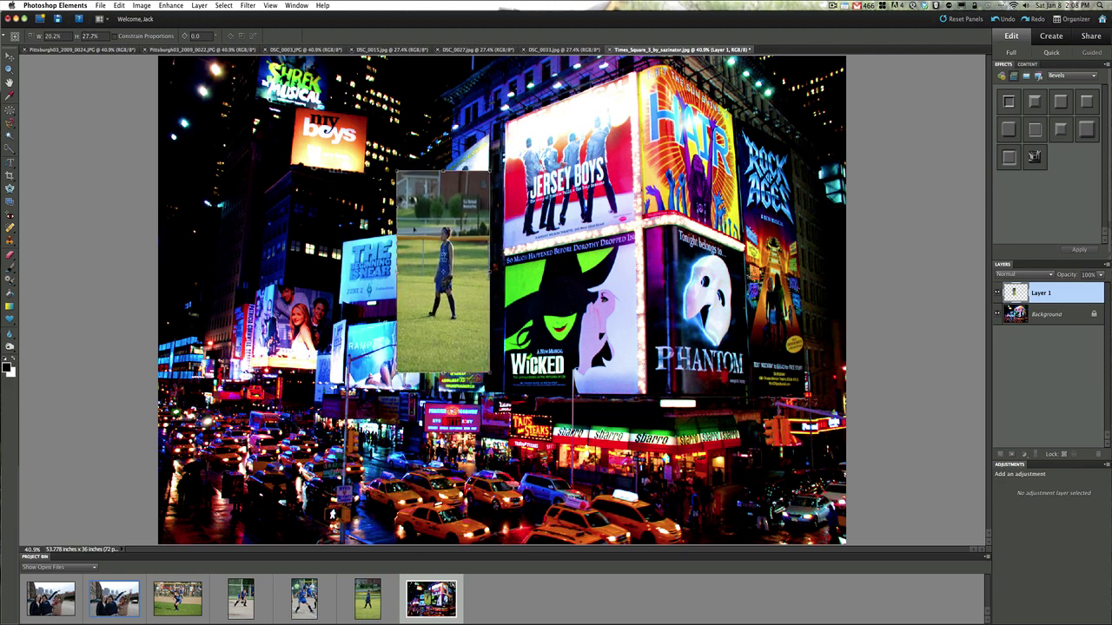
pyautogui.moveTo(397, 171); pyautogui.dragTo(442, 215)
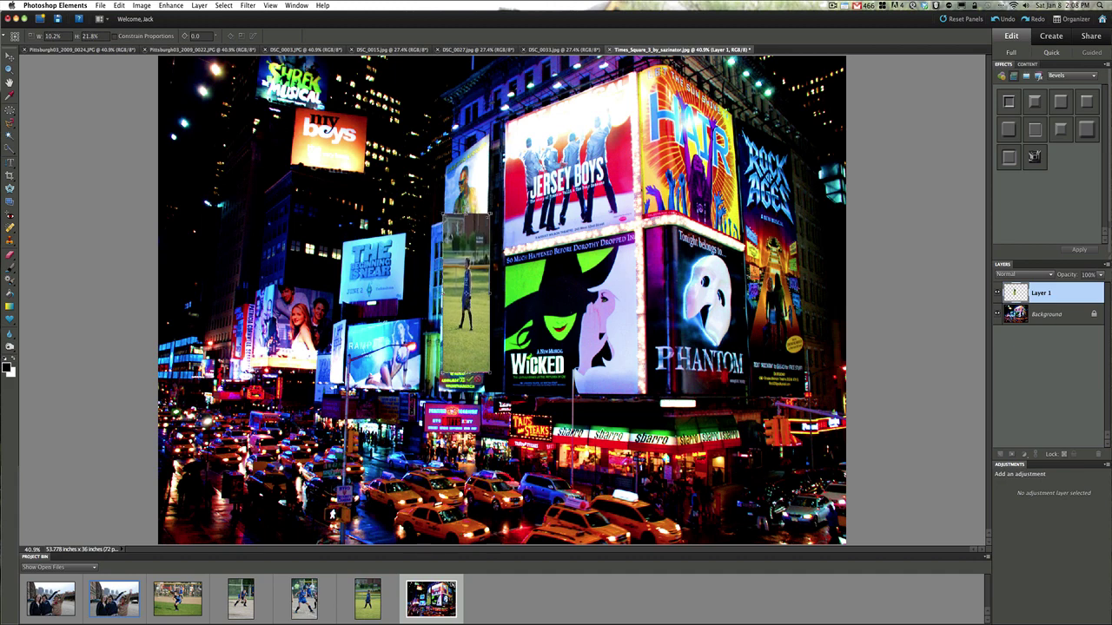
pyautogui.moveTo(491, 294); pyautogui.dragTo(439, 266)
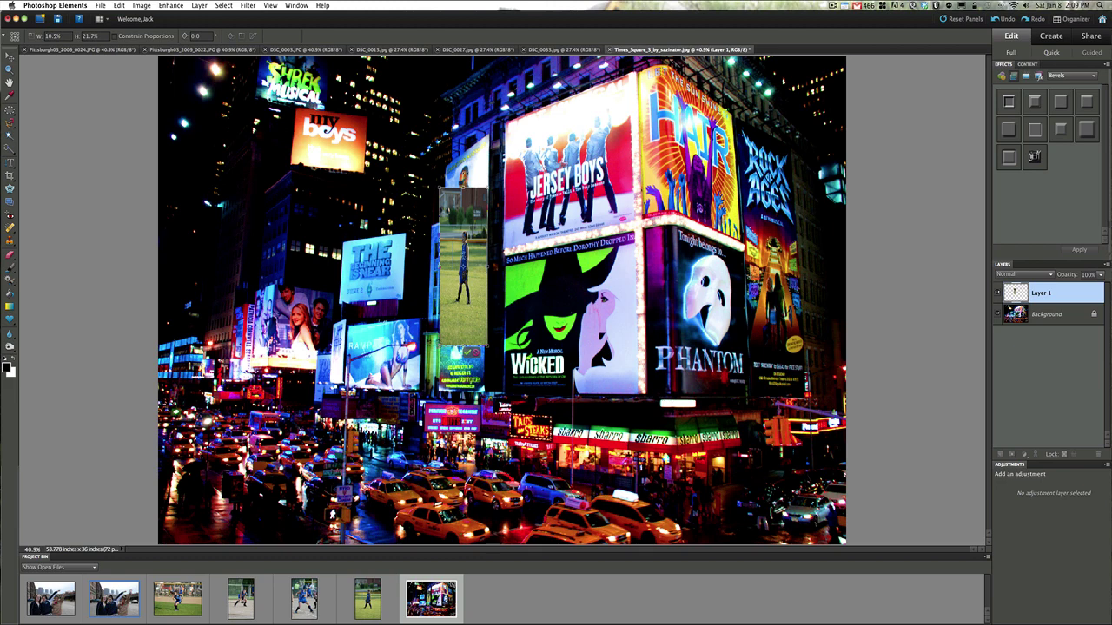
# Step: Distort Layer 1's corners onto the angled billboard, commit, and select the Background layer
pyautogui.click(146, 7)
pyautogui.moveTo(162, 25)
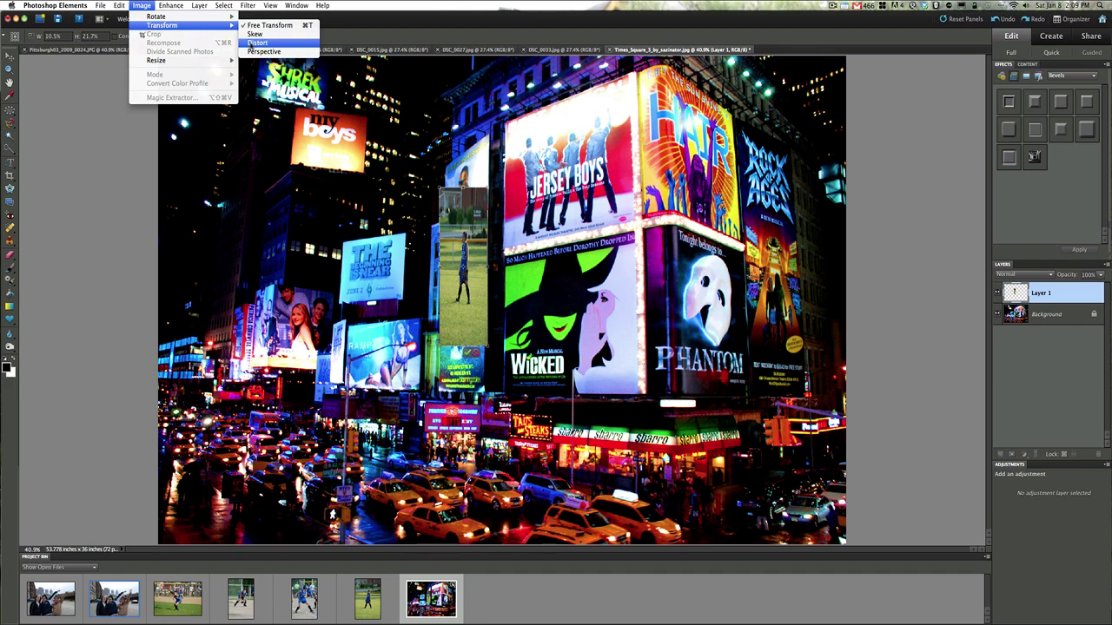
pyautogui.click(257, 42)
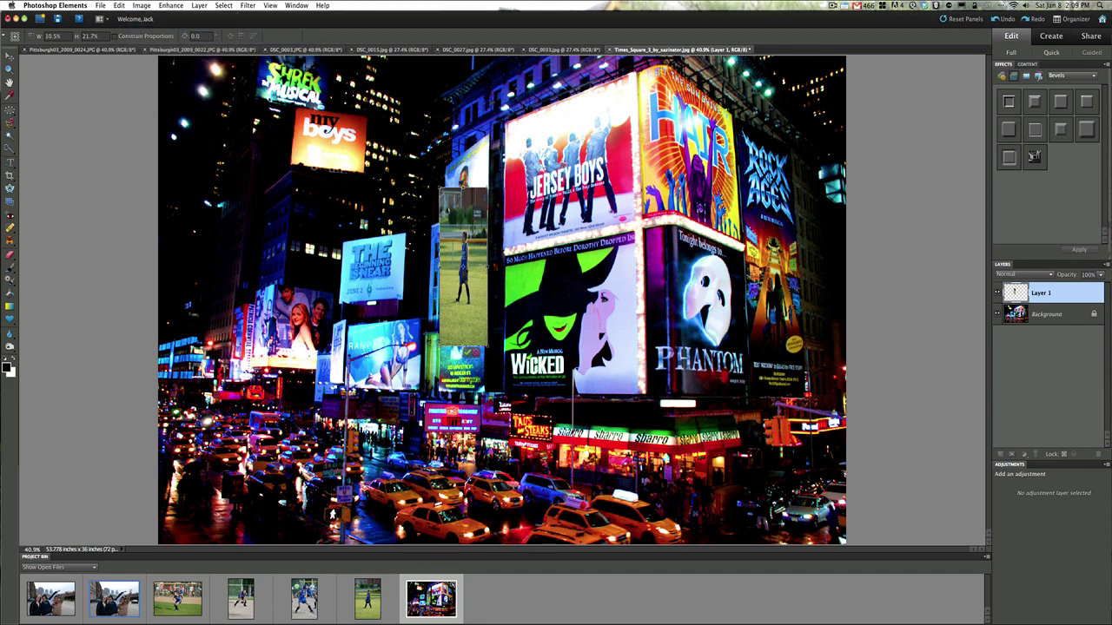
pyautogui.moveTo(440, 186); pyautogui.dragTo(450, 133)
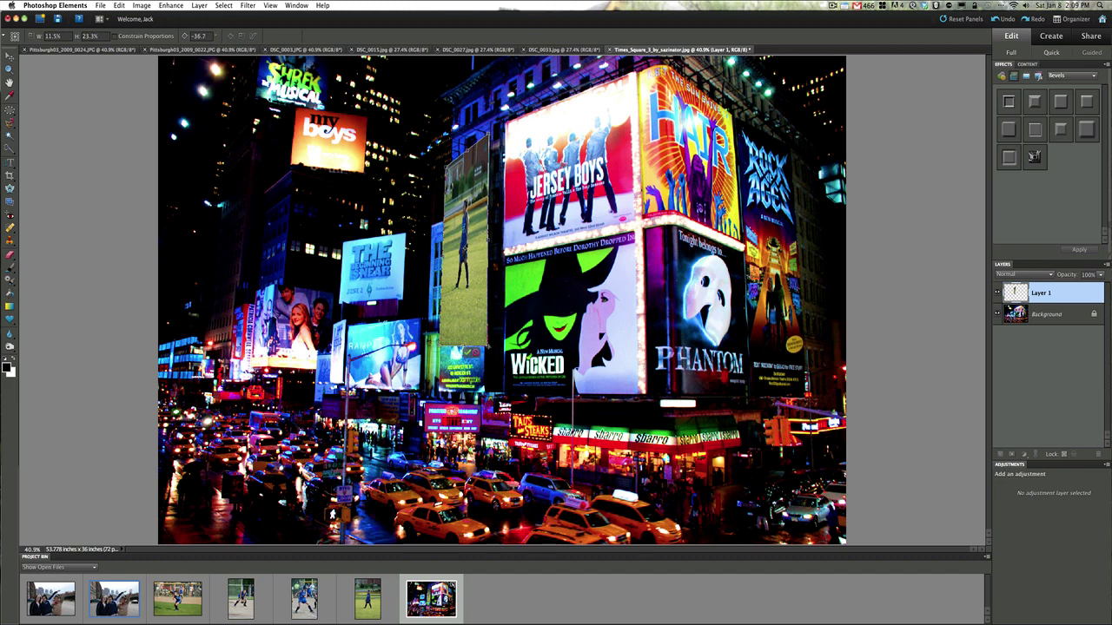
pyautogui.moveTo(490, 345); pyautogui.dragTo(458, 392)
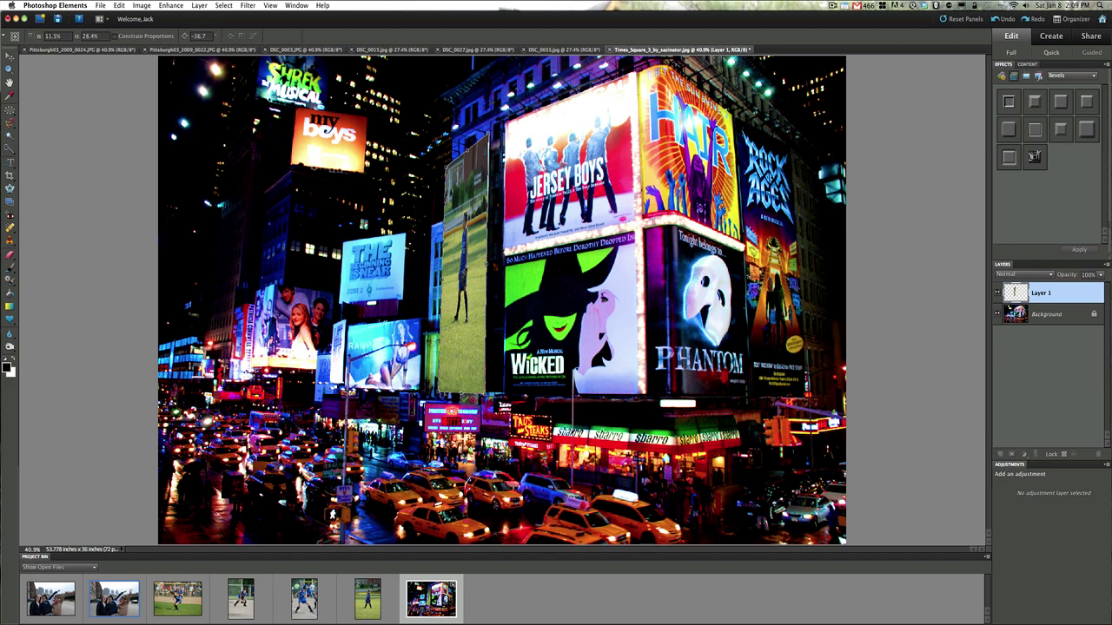
pyautogui.moveTo(459, 393); pyautogui.dragTo(460, 389)
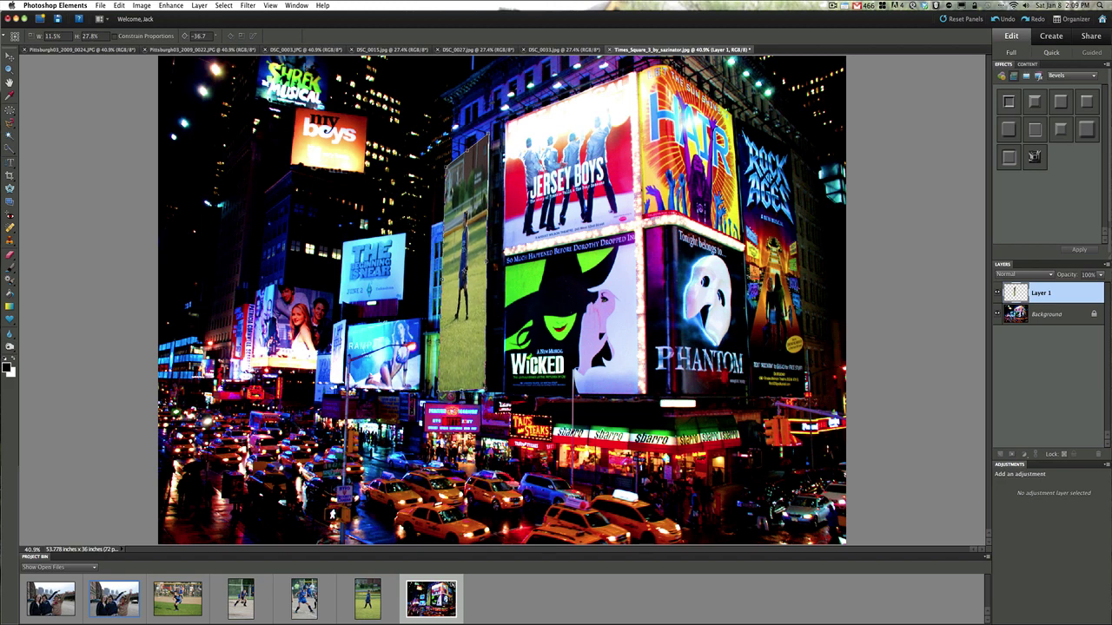
pyautogui.press('Return')
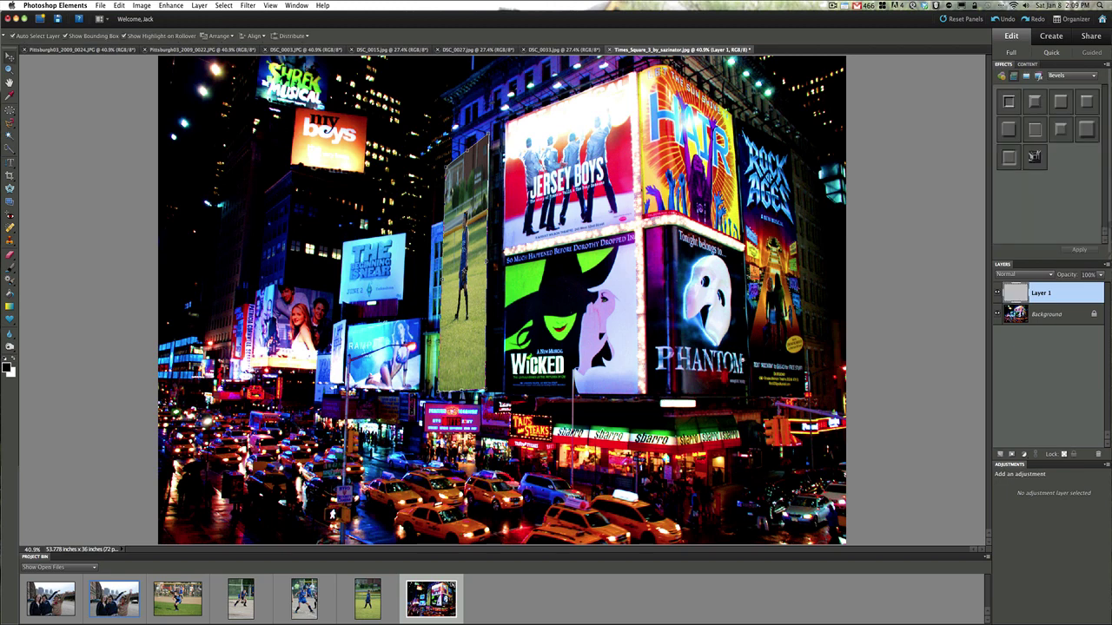
pyautogui.click(1042, 316)
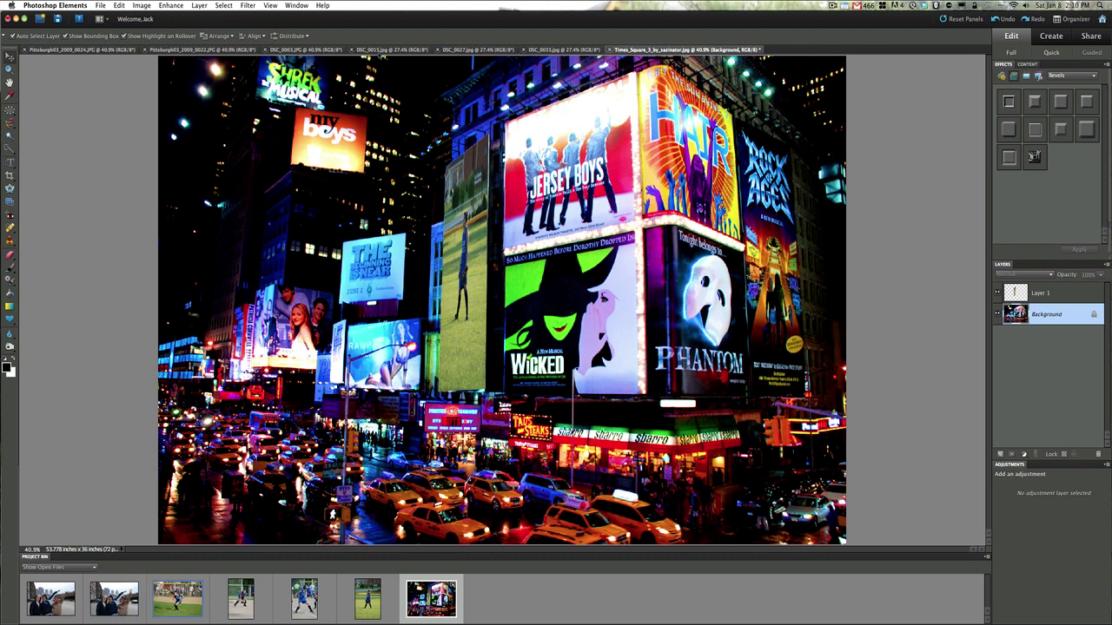
# Step: Copy the whole DSC_0003.JPG softball photo and paste it into Times Square as Layer 2
pyautogui.click(380, 51)
pyautogui.click(306, 51)
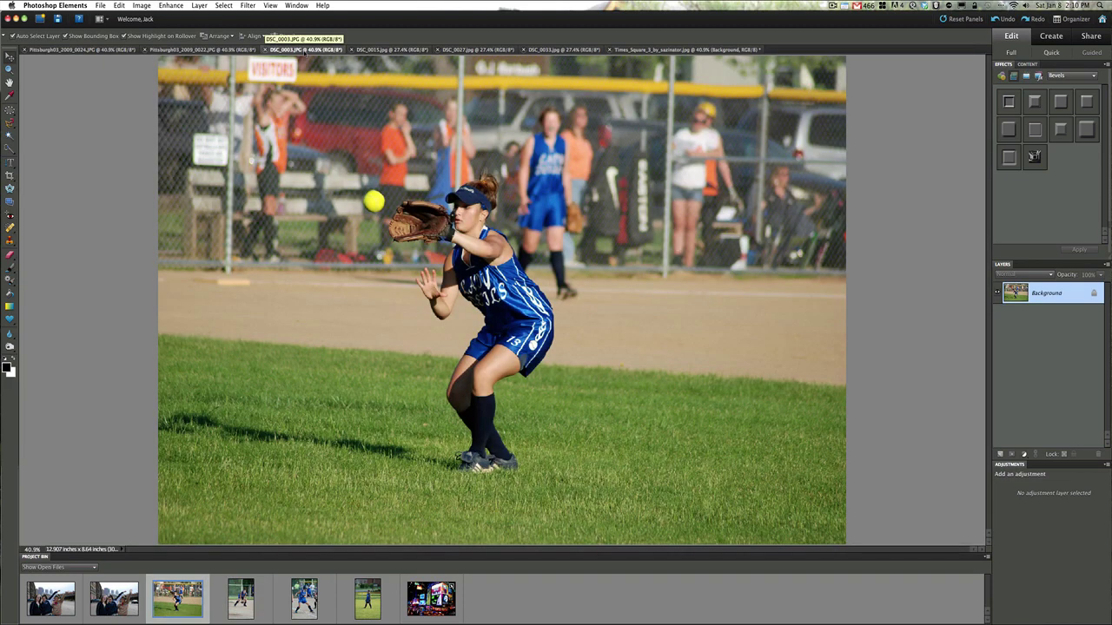
pyautogui.click(224, 5)
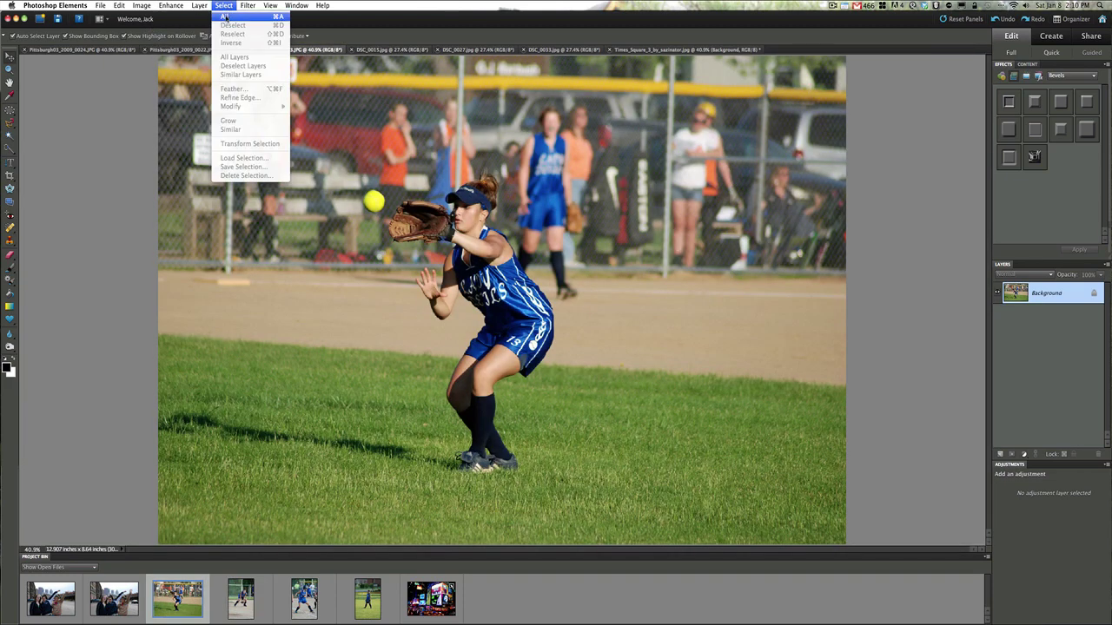
pyautogui.click(224, 16)
pyautogui.click(119, 5)
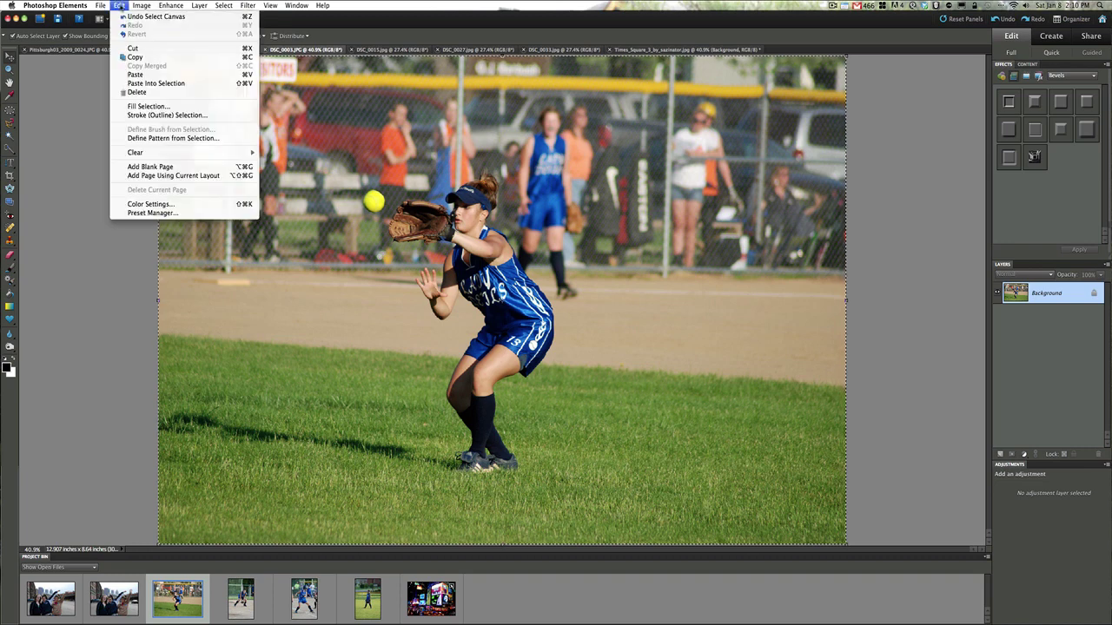
pyautogui.click(135, 57)
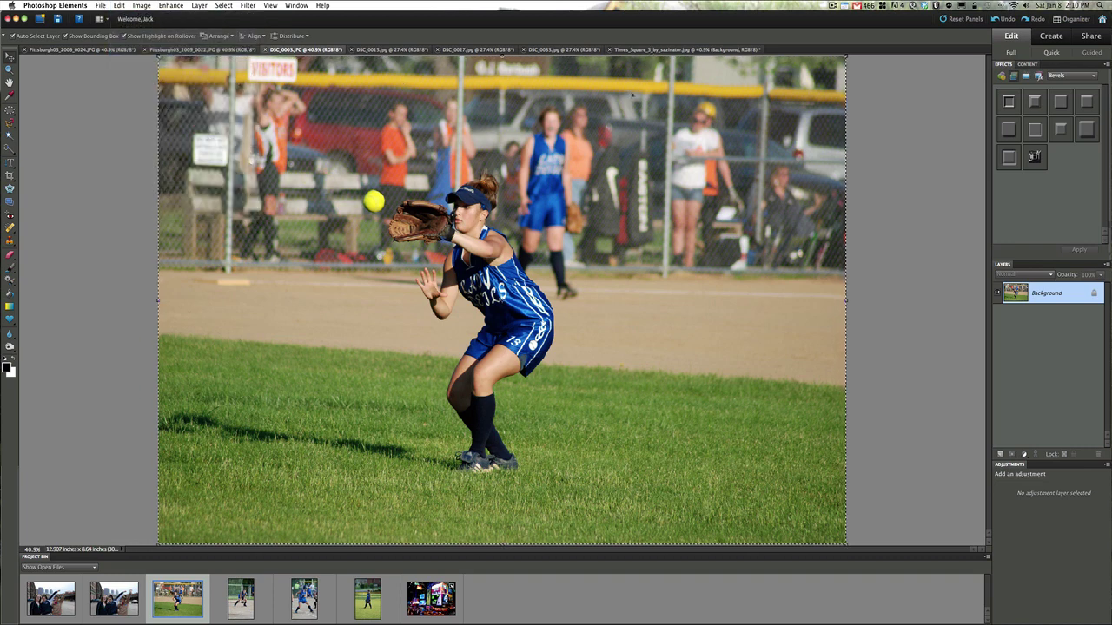
pyautogui.click(687, 50)
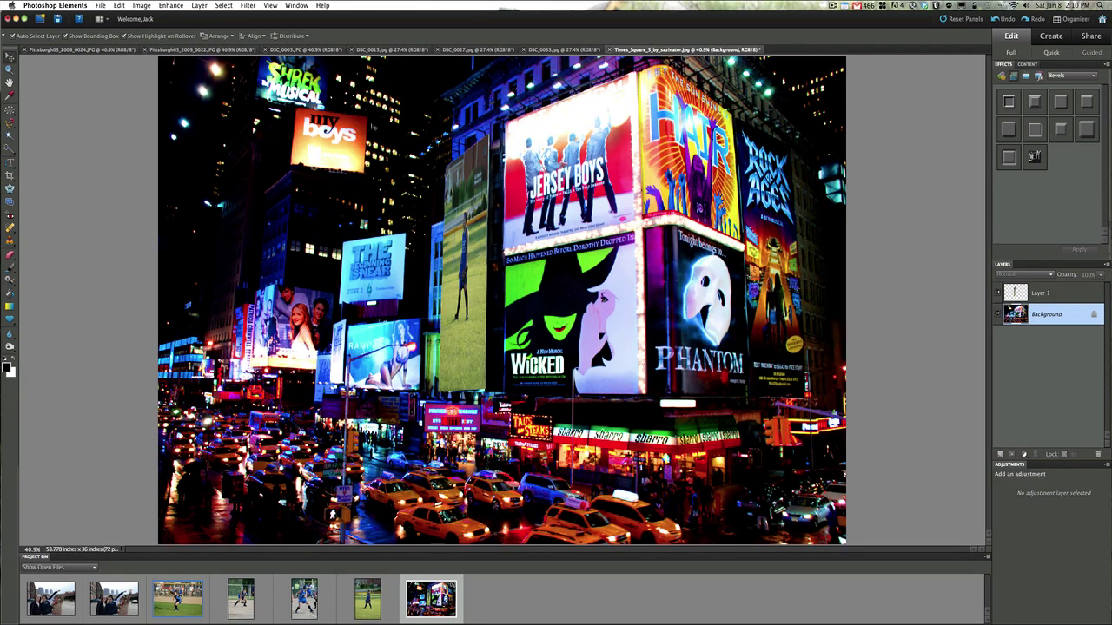
pyautogui.click(119, 6)
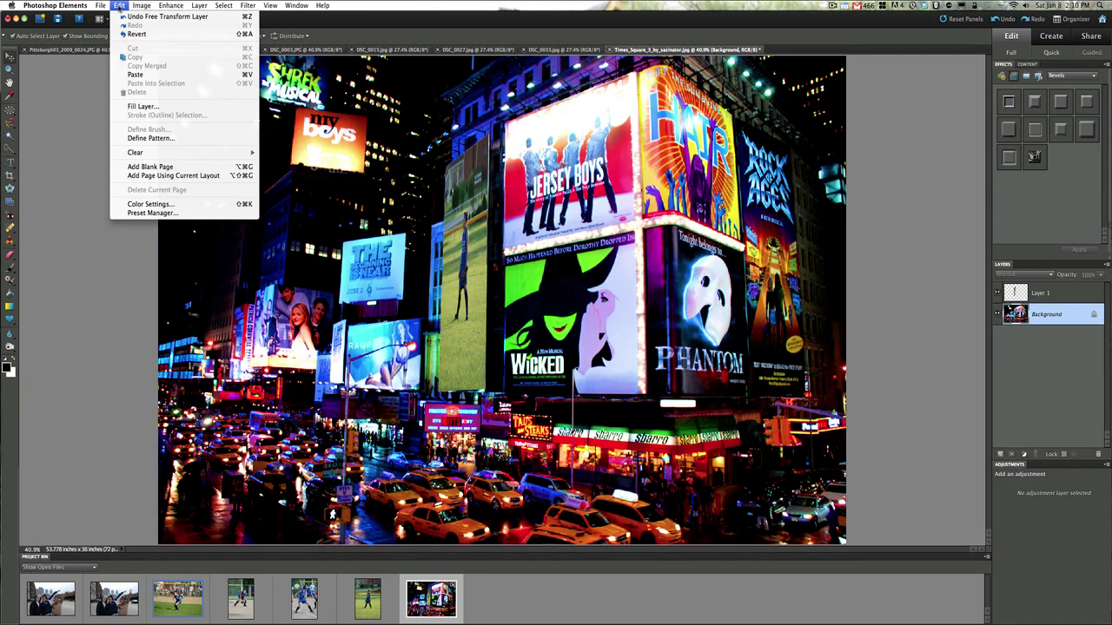
pyautogui.click(122, 76)
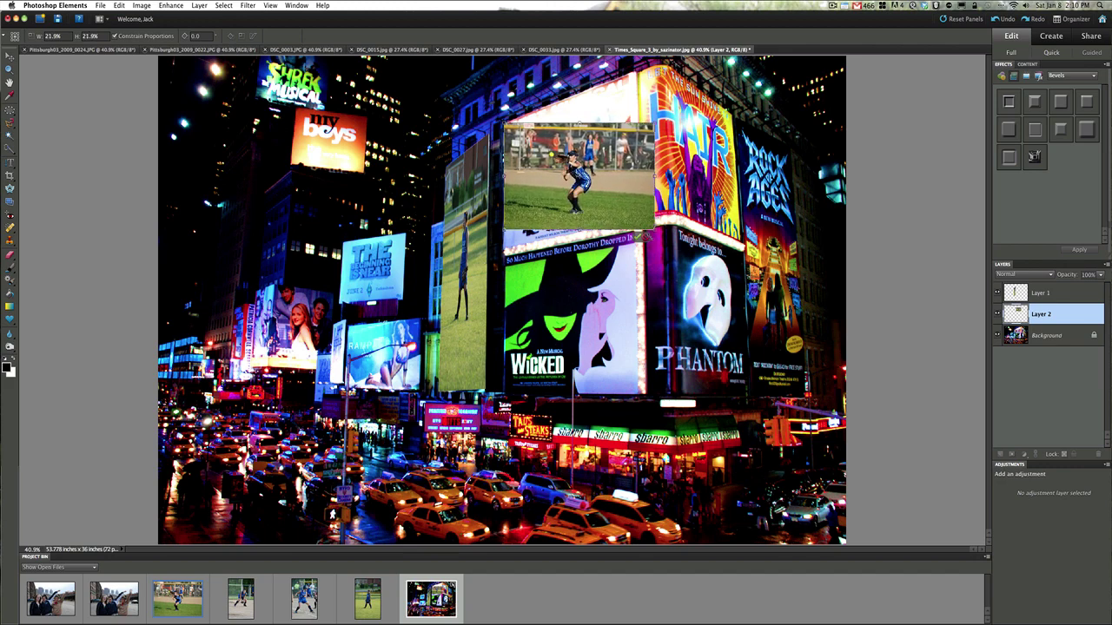
# Step: Commit Layer 2's scale, distort its corners onto the Jersey Boys billboard, then select Background
pyautogui.press('Return')
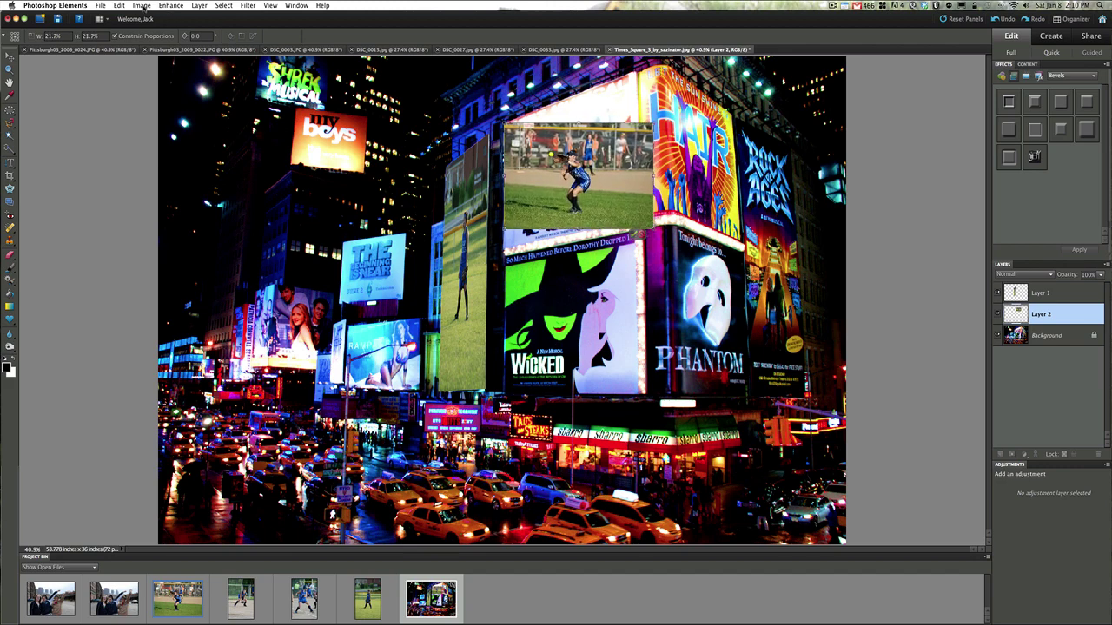
pyautogui.click(142, 6)
pyautogui.moveTo(174, 25)
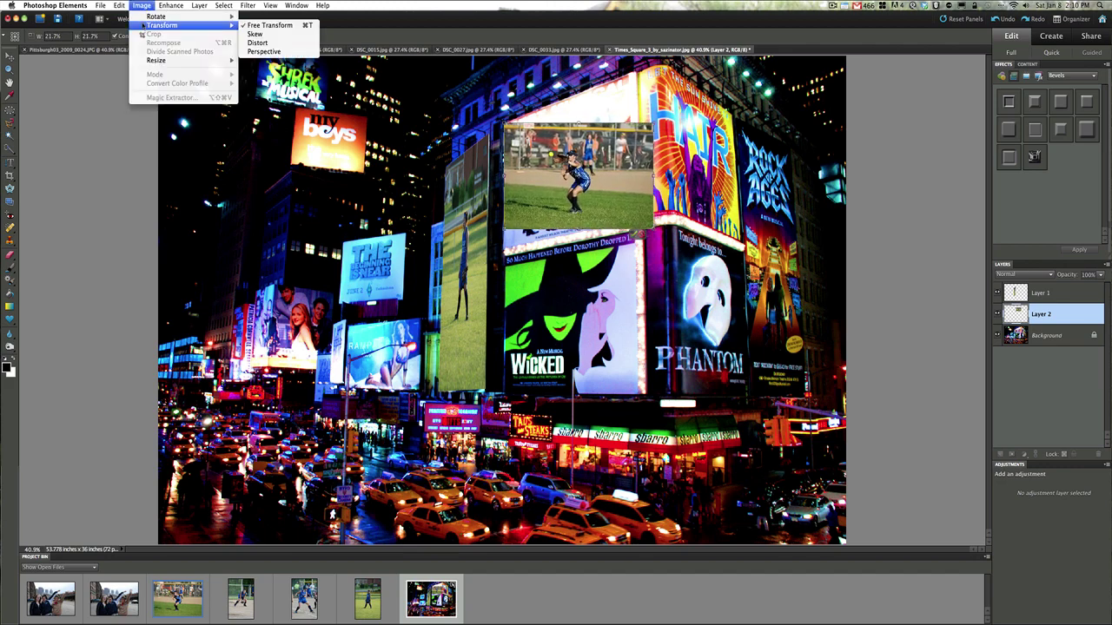
pyautogui.click(255, 43)
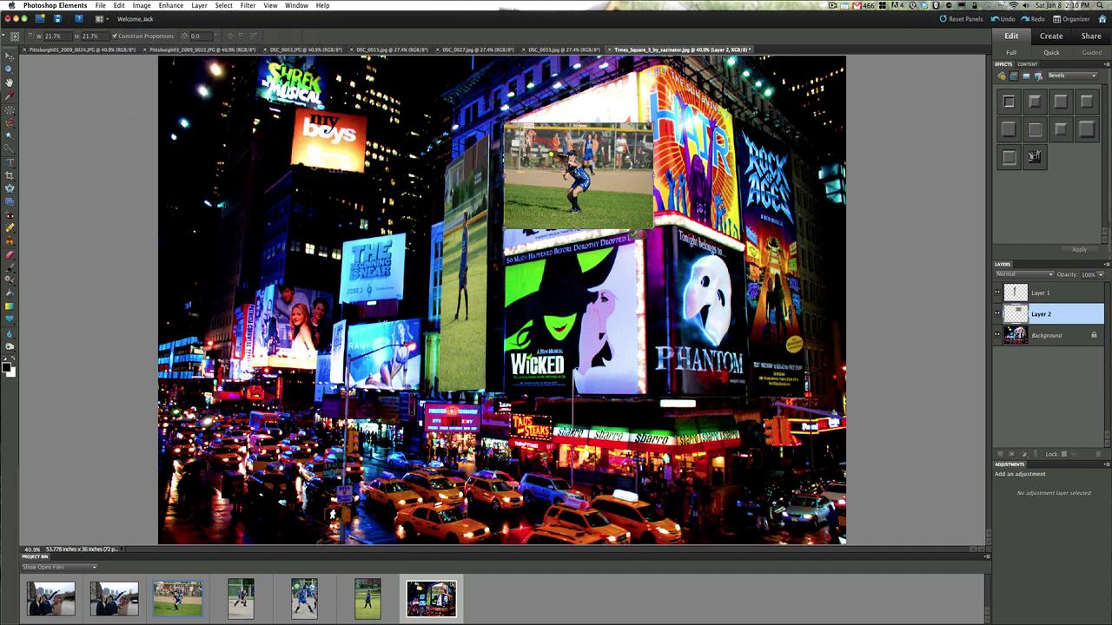
pyautogui.moveTo(654, 124); pyautogui.dragTo(639, 68)
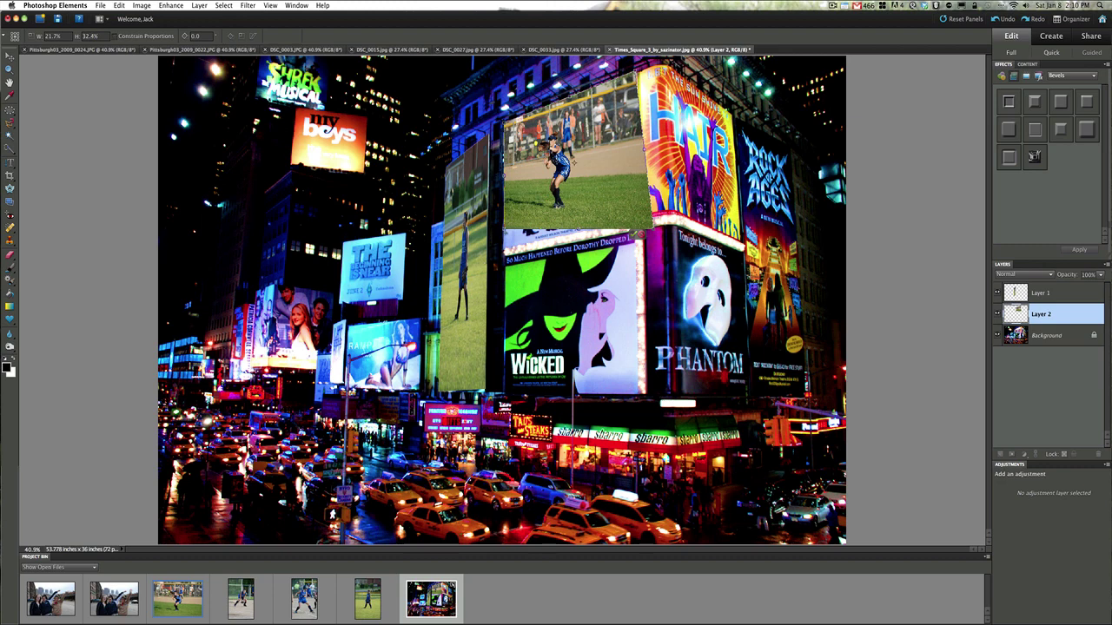
pyautogui.moveTo(503, 231); pyautogui.dragTo(504, 258)
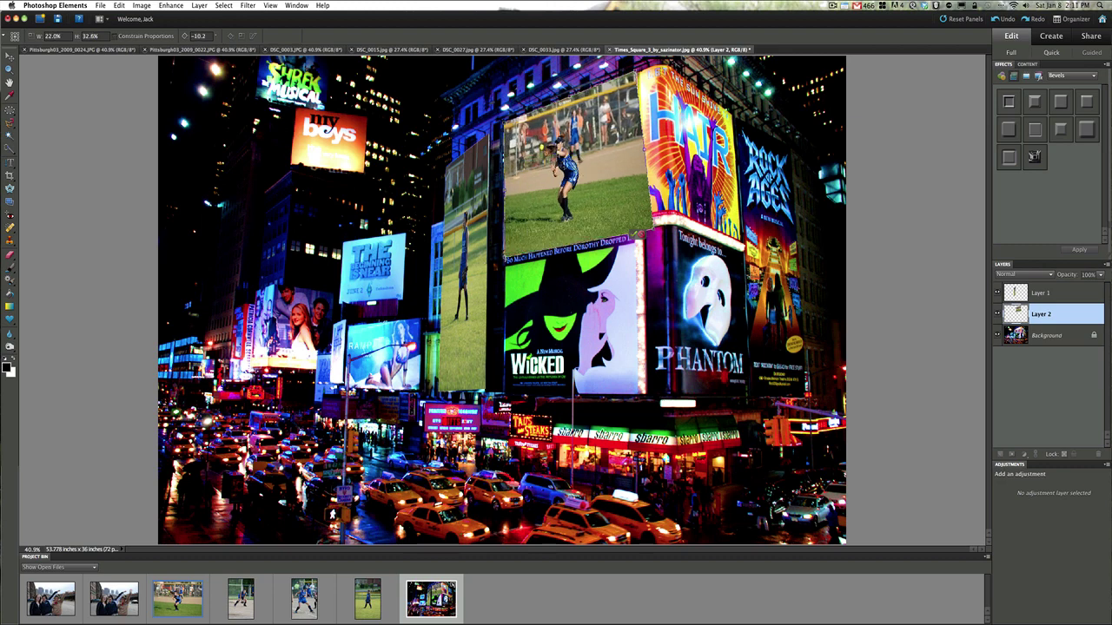
pyautogui.moveTo(643, 233)
pyautogui.mouseDown()
pyautogui.moveTo(653, 233)
pyautogui.moveTo(641, 227)
pyautogui.mouseUp()
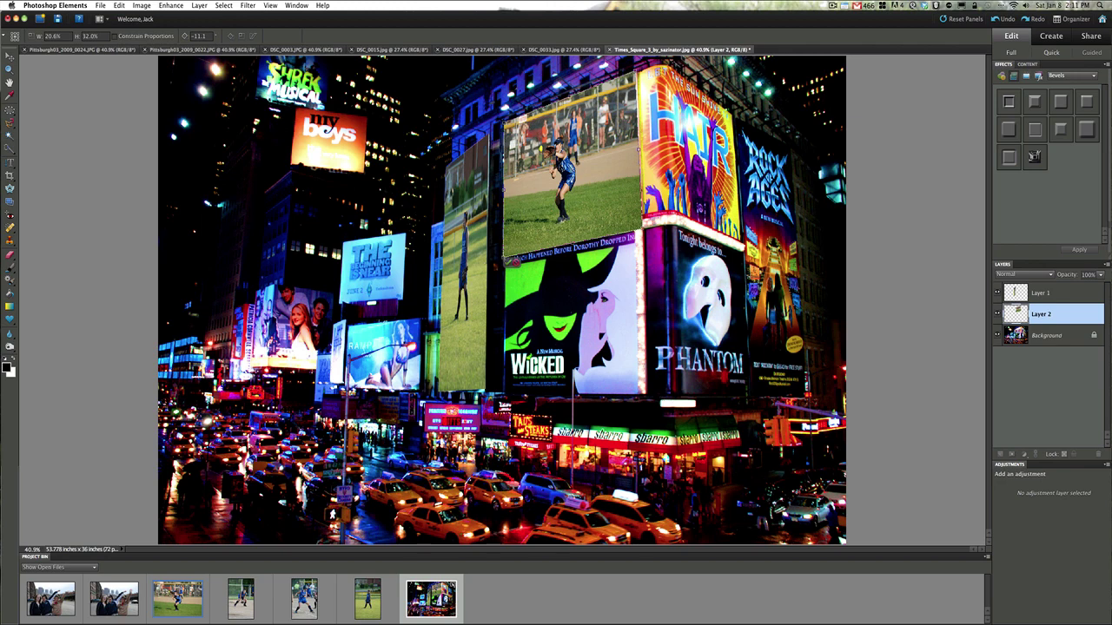
pyautogui.moveTo(507, 257); pyautogui.dragTo(506, 261)
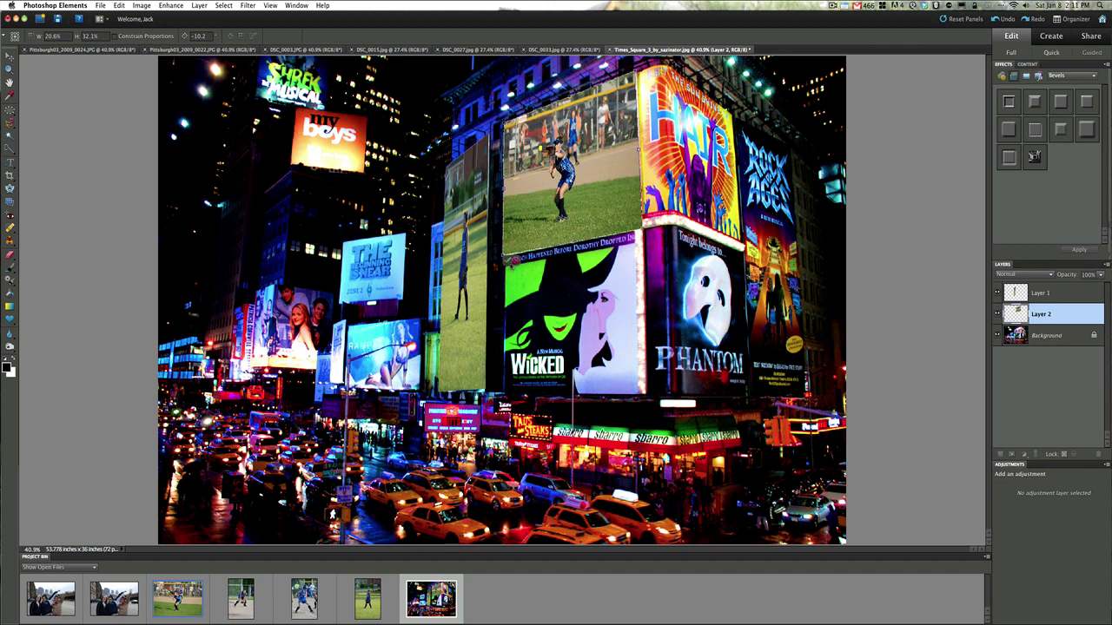
pyautogui.press('Return')
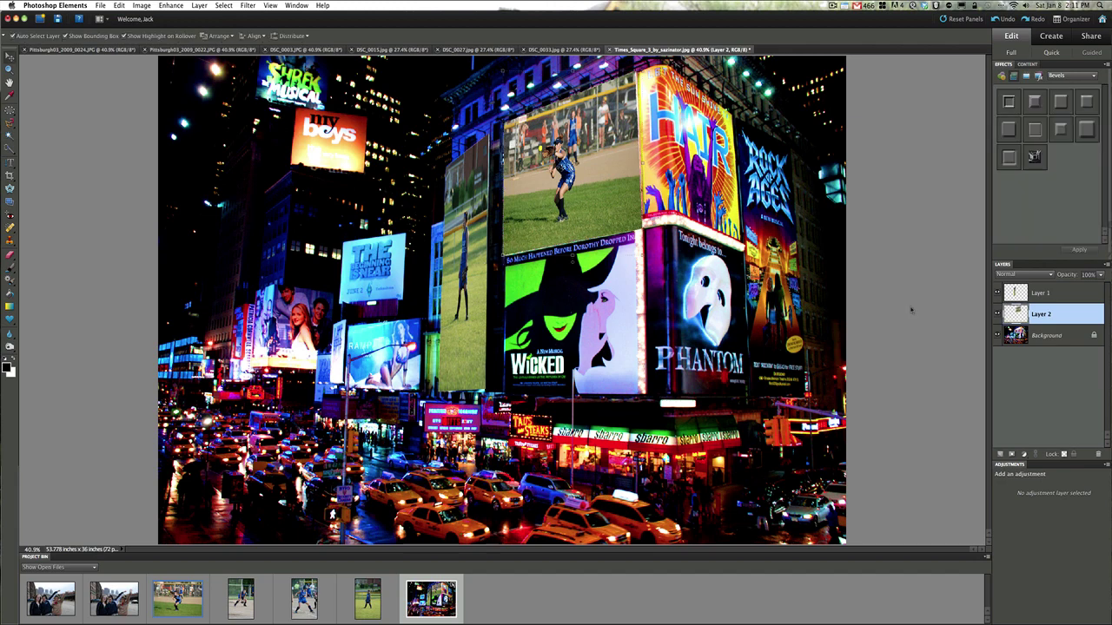
pyautogui.click(1047, 336)
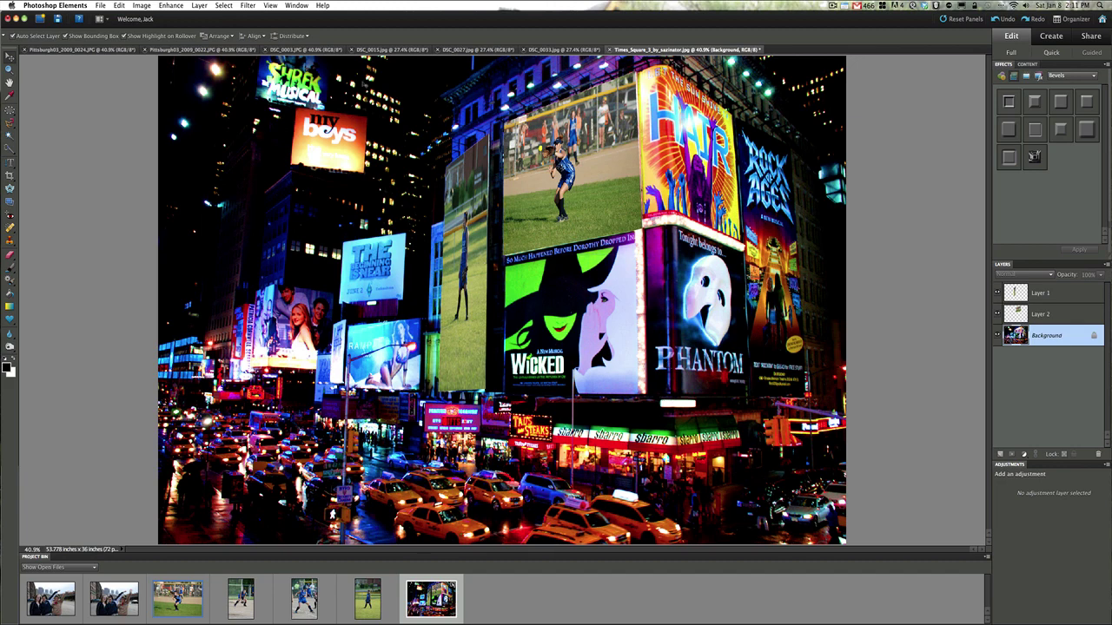
# Step: Copy the whole Pittsburgh03_2009_0022 photo and switch to Times Square without pasting
pyautogui.click(304, 49)
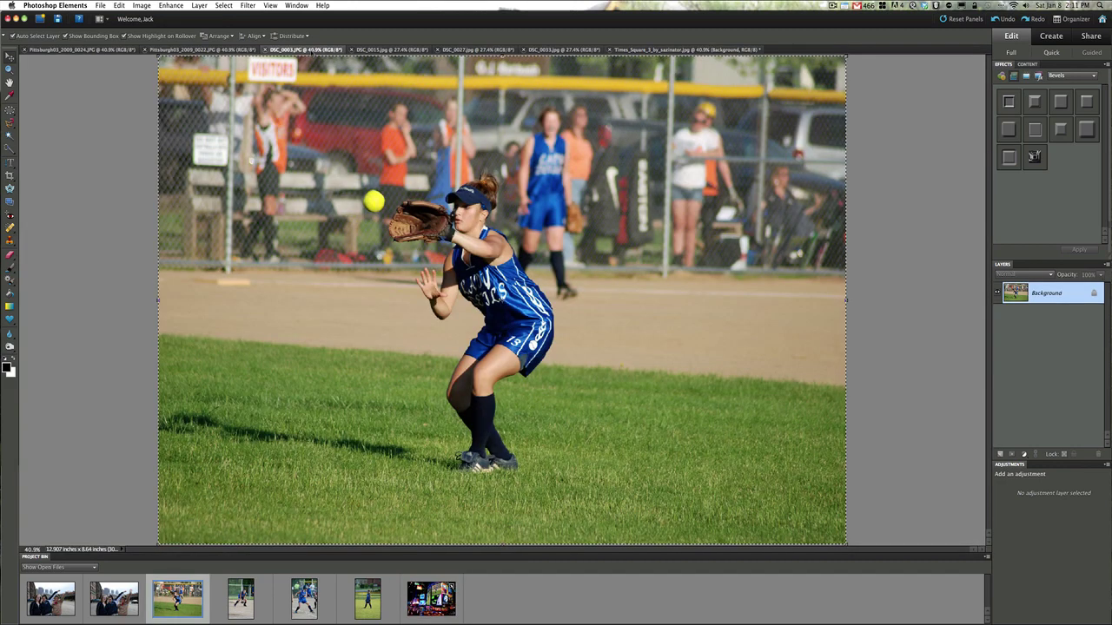
pyautogui.click(197, 50)
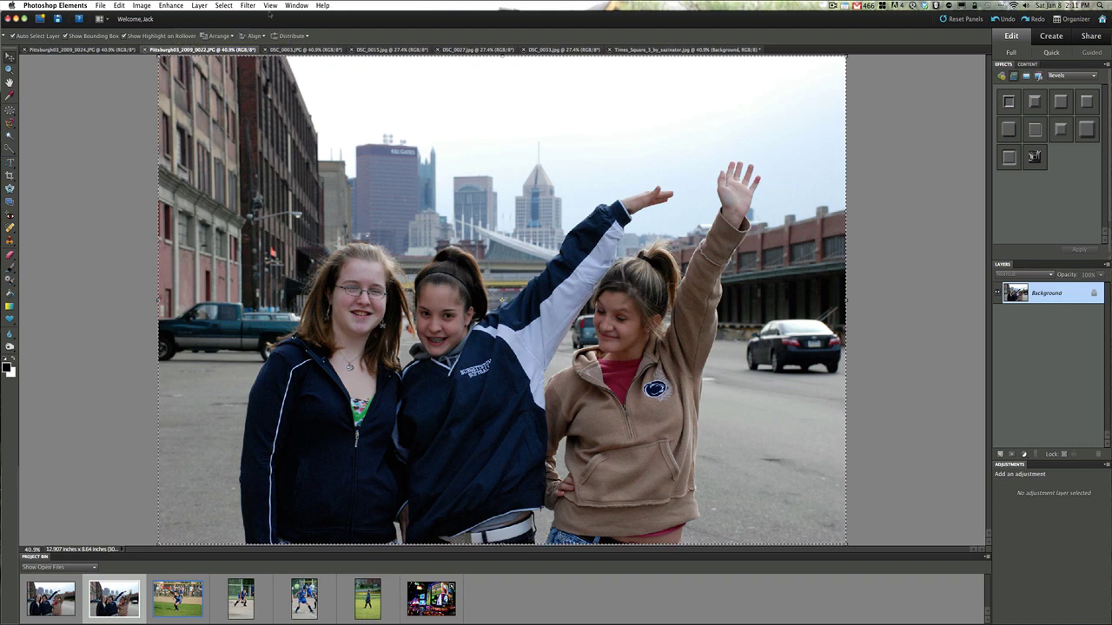
pyautogui.click(224, 5)
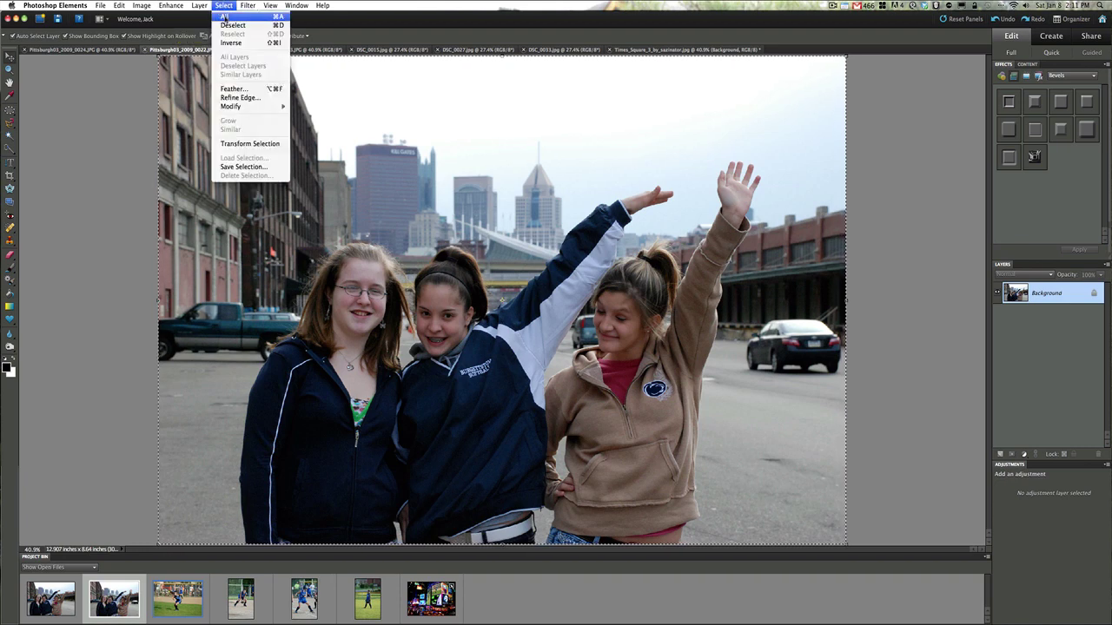
pyautogui.click(224, 17)
pyautogui.click(119, 5)
pyautogui.click(128, 56)
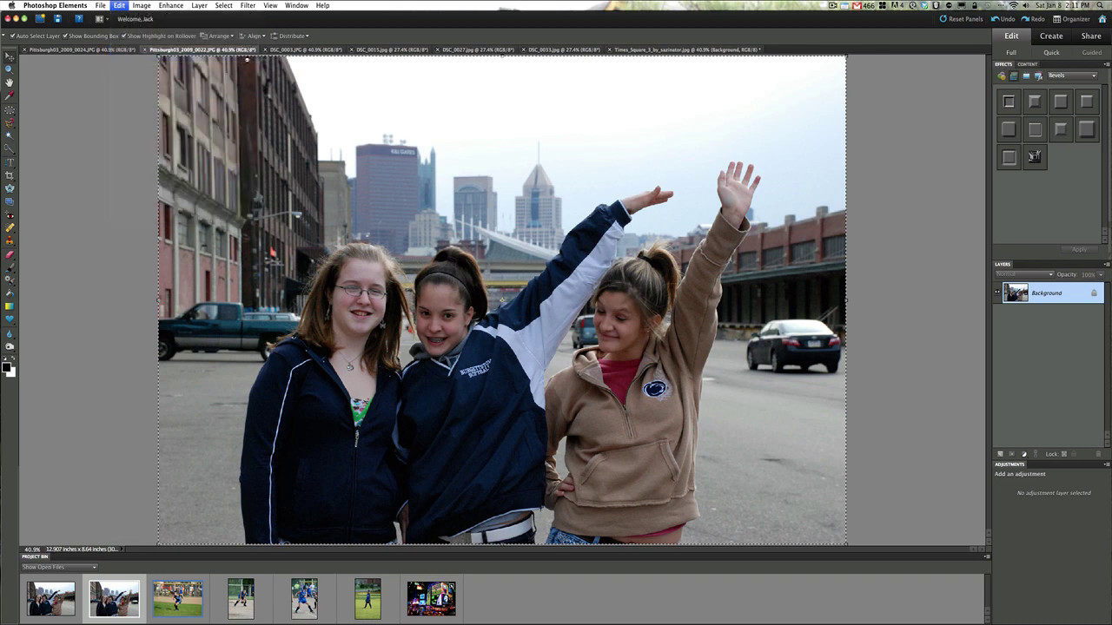
pyautogui.click(673, 49)
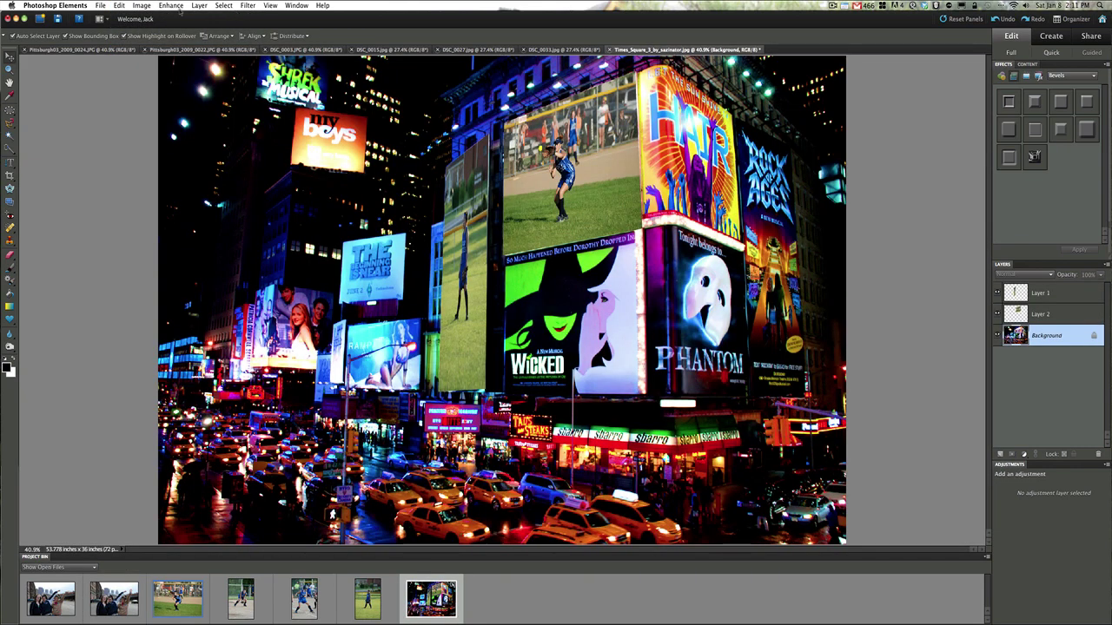
pyautogui.click(119, 5)
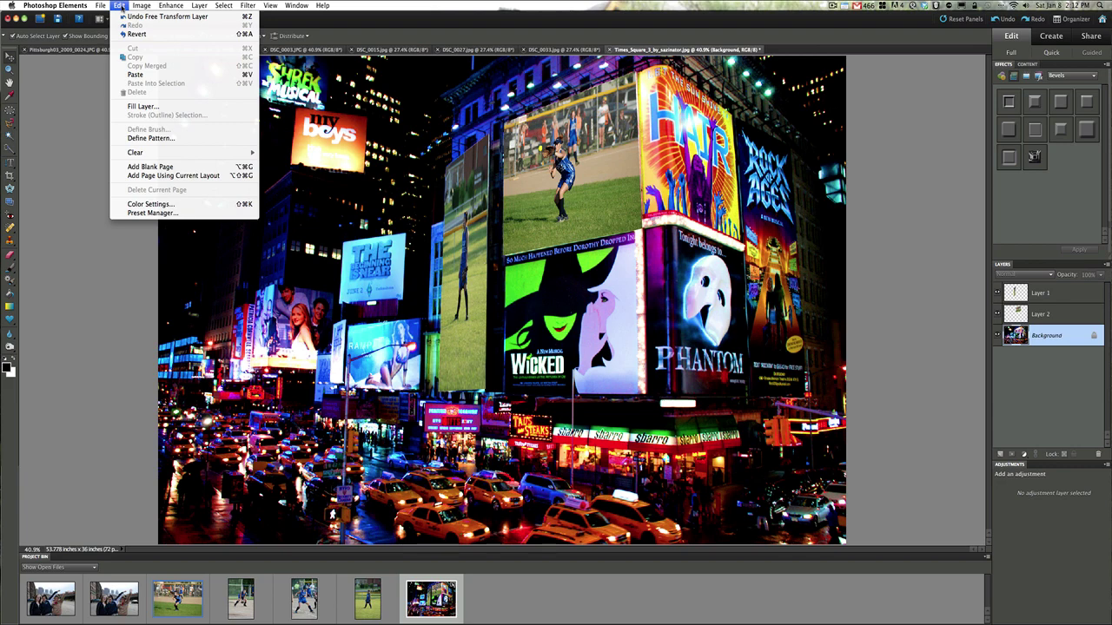
pyautogui.click(120, 6)
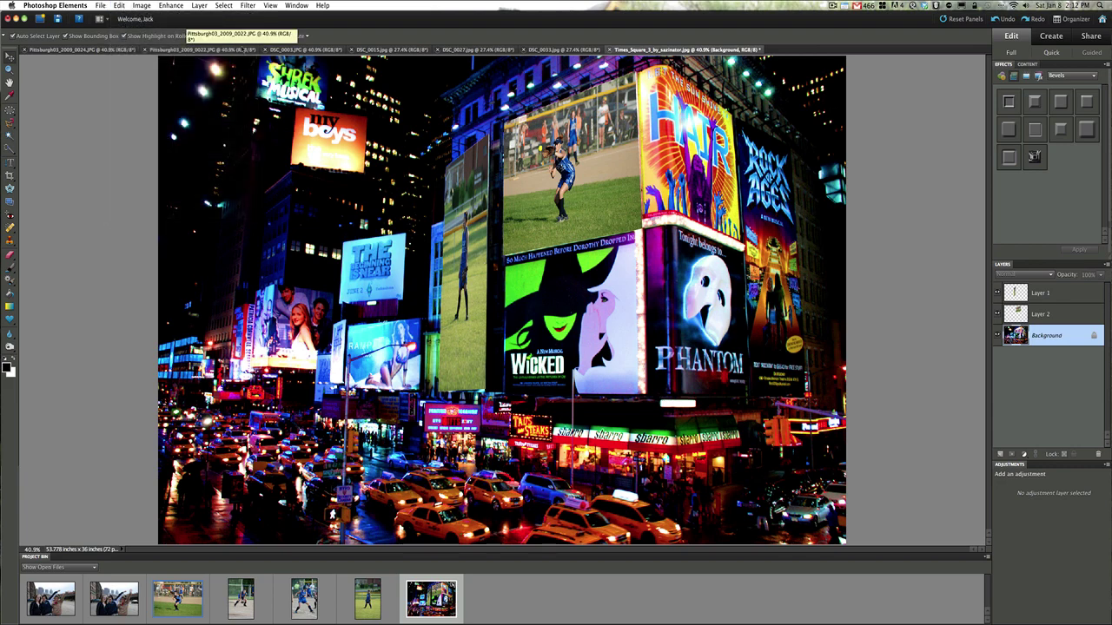
# Step: Reselect and copy the entire photo of the three girls, then return to Times Square
pyautogui.click(201, 50)
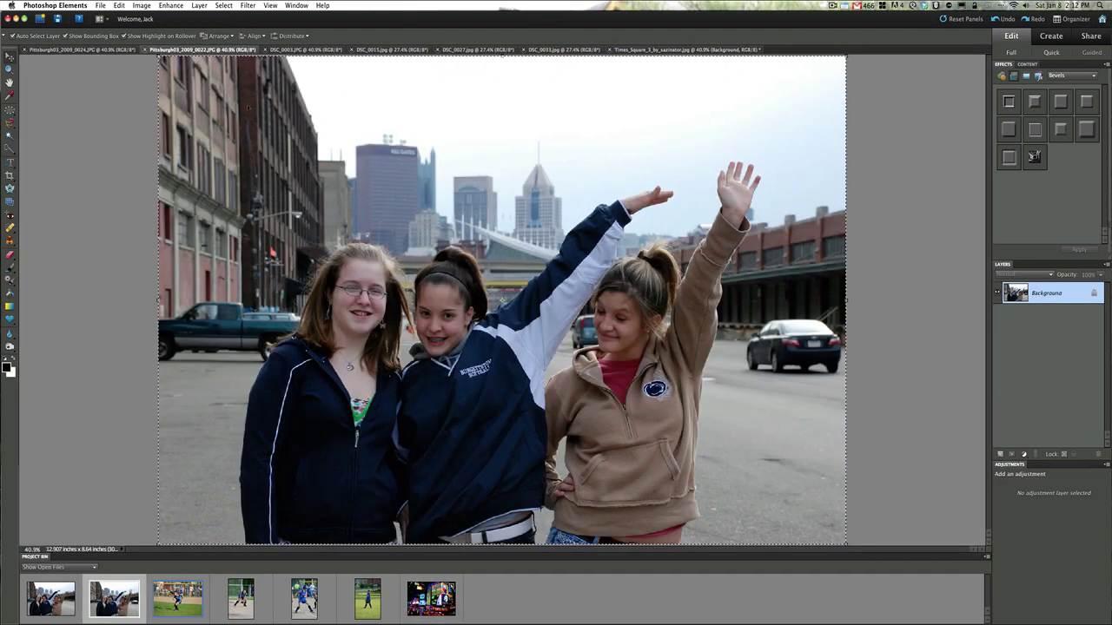
pyautogui.click(224, 6)
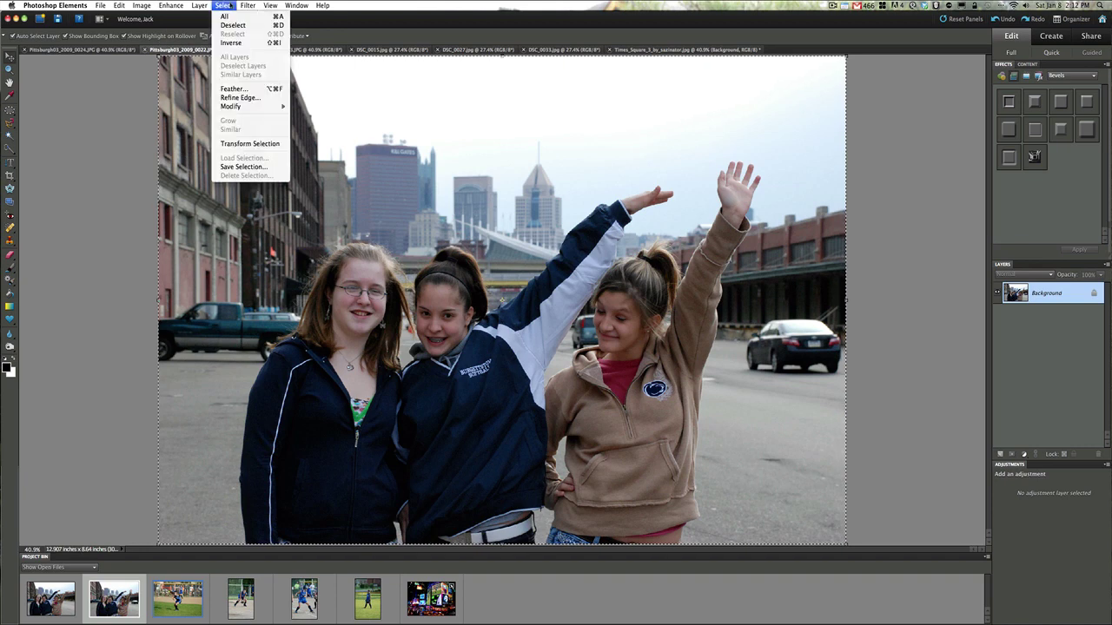
pyautogui.click(225, 16)
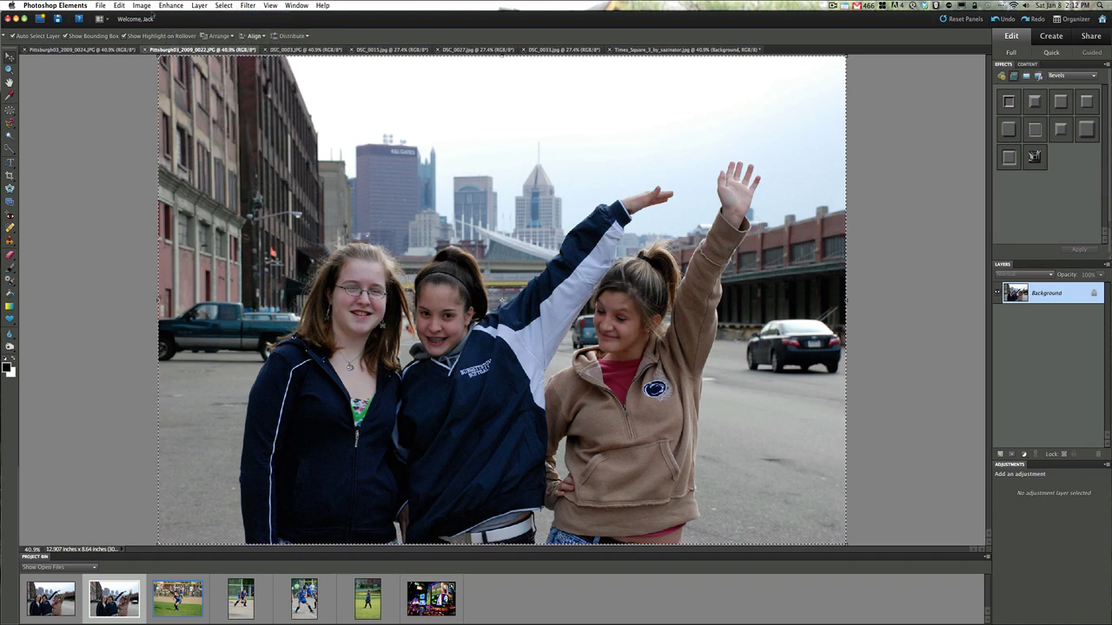
pyautogui.click(119, 6)
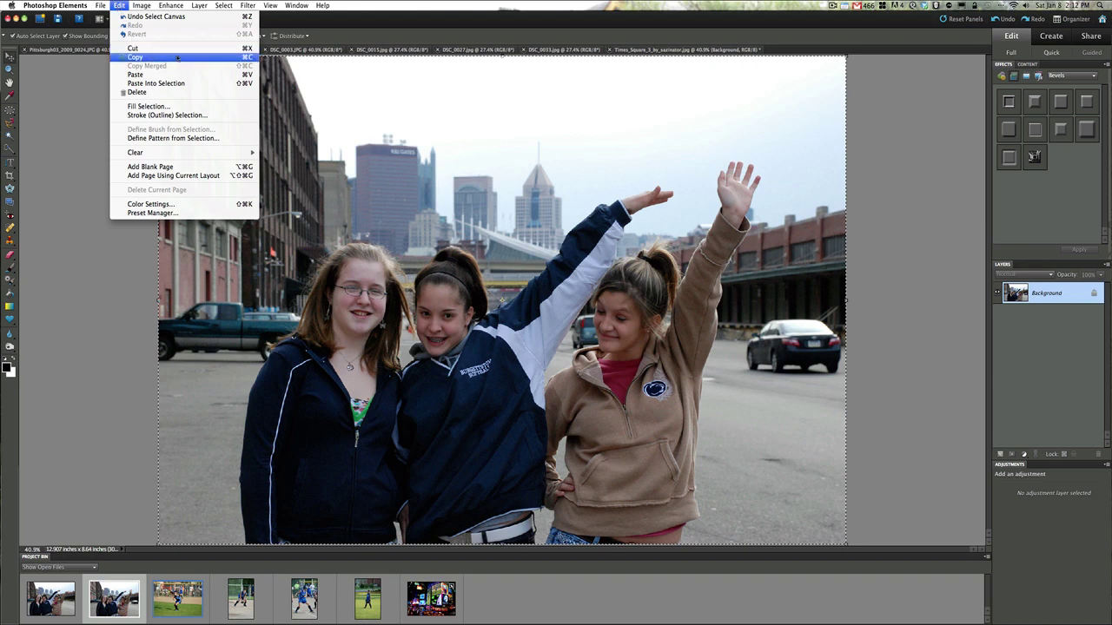
pyautogui.click(232, 57)
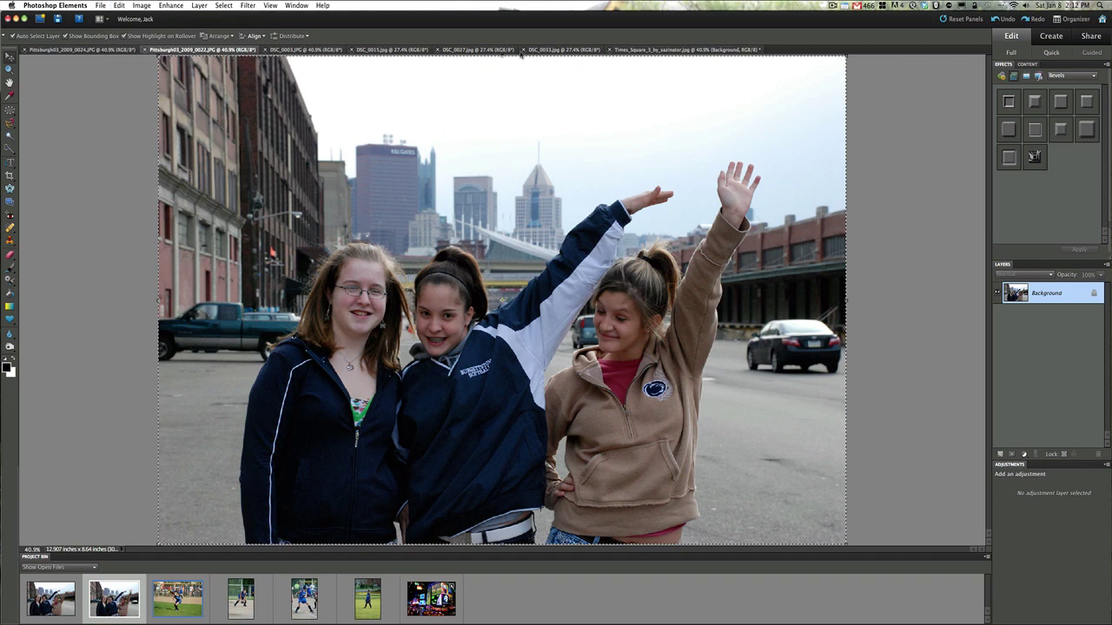
pyautogui.click(680, 50)
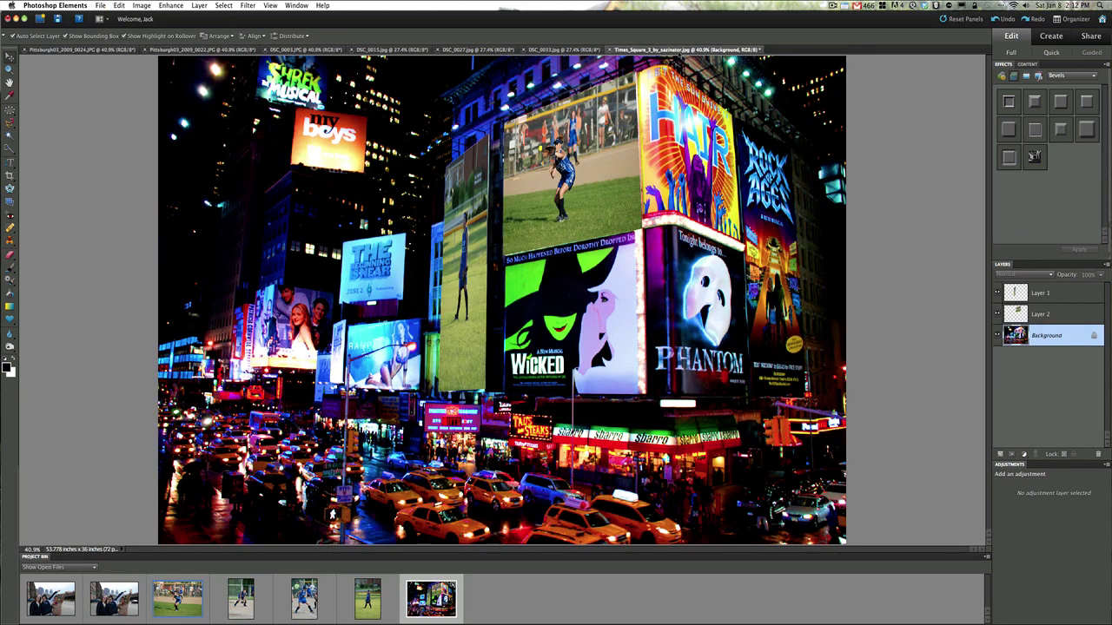
pyautogui.click(118, 5)
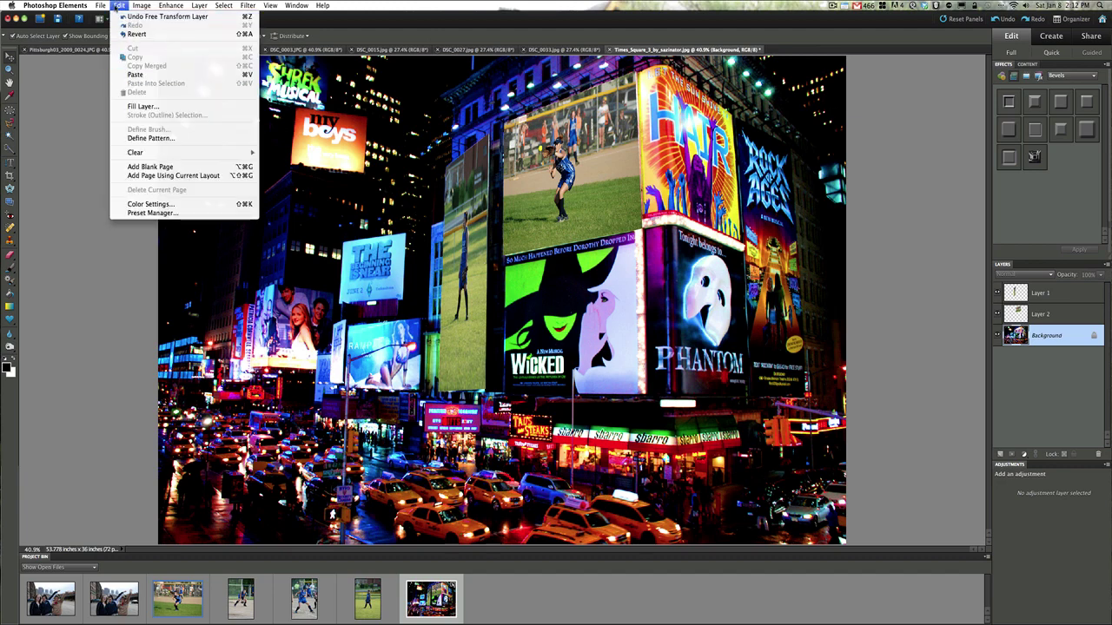
pyautogui.click(118, 7)
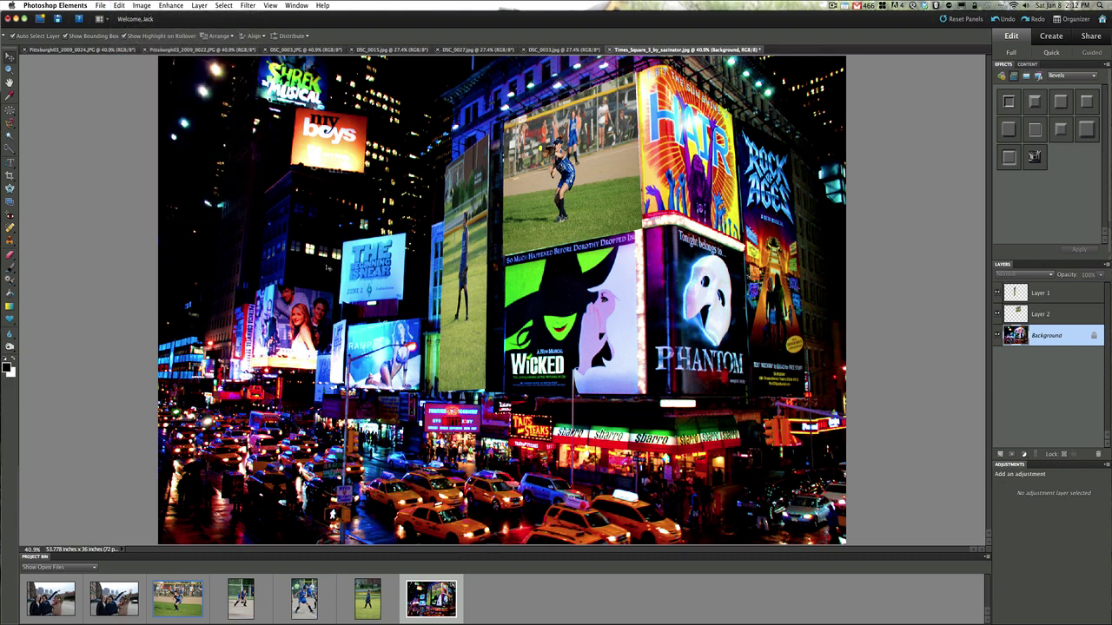
# Step: Paste the three friends photo as Layer 3 with Cmd+V and shrink it to about 19% over the Phantom billboard
pyautogui.press('super+v')
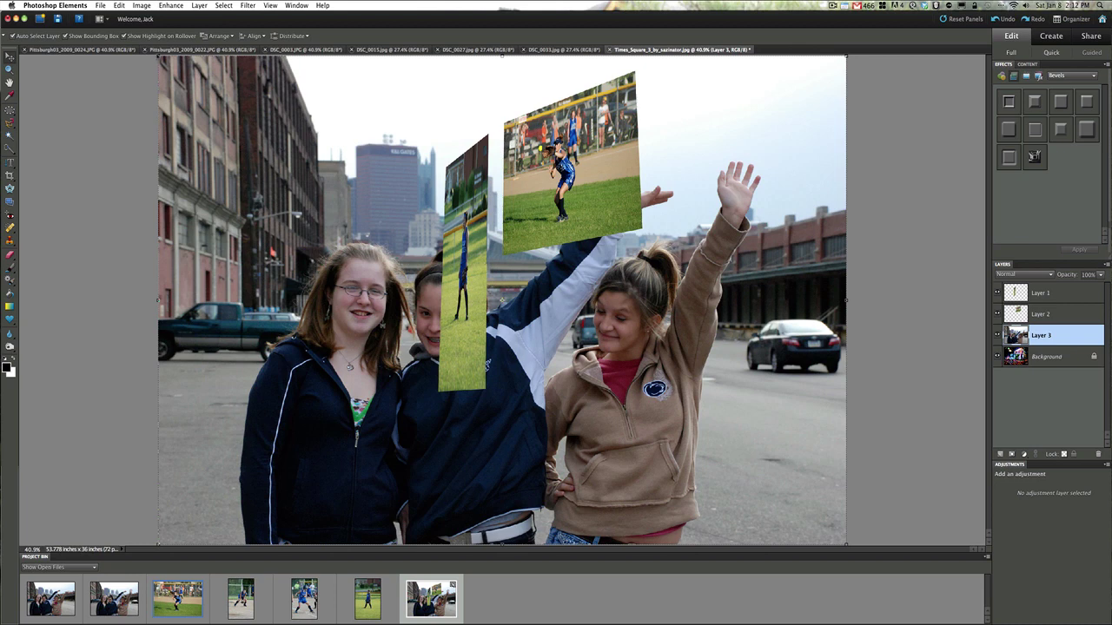
pyautogui.moveTo(159, 56); pyautogui.dragTo(603, 372)
pyautogui.moveTo(725, 459); pyautogui.dragTo(664, 357)
pyautogui.moveTo(542, 270); pyautogui.dragTo(589, 304)
pyautogui.moveTo(688, 358); pyautogui.dragTo(668, 313)
pyautogui.moveTo(570, 257); pyautogui.dragTo(645, 308)
pyautogui.moveTo(703, 352); pyautogui.dragTo(704, 308)
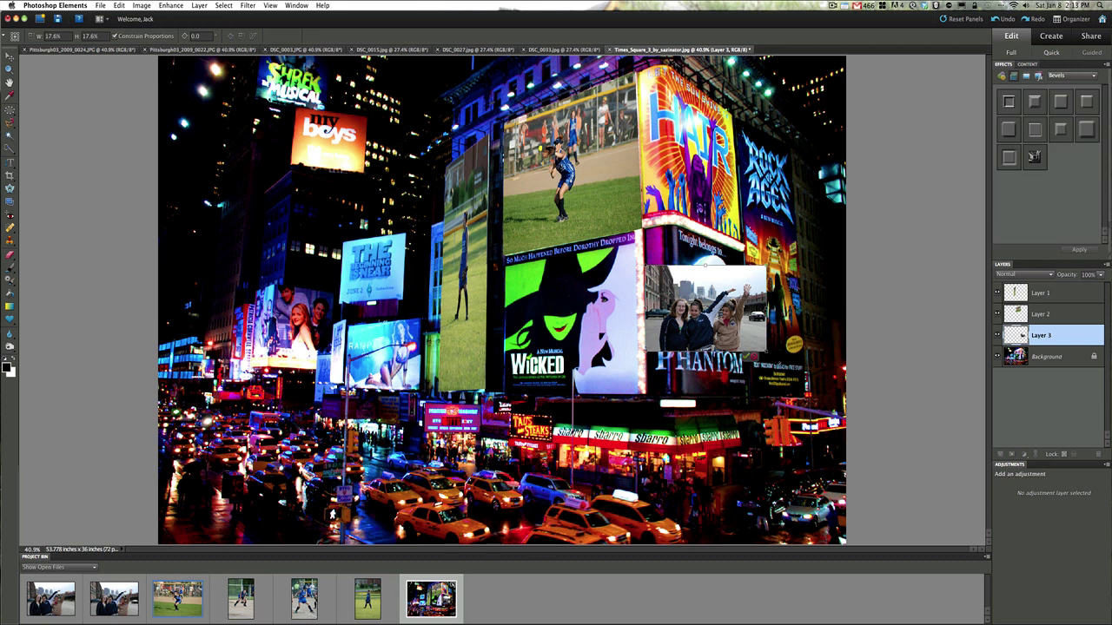
pyautogui.moveTo(766, 352)
pyautogui.mouseDown()
pyautogui.moveTo(754, 353)
pyautogui.moveTo(778, 360)
pyautogui.mouseUp()
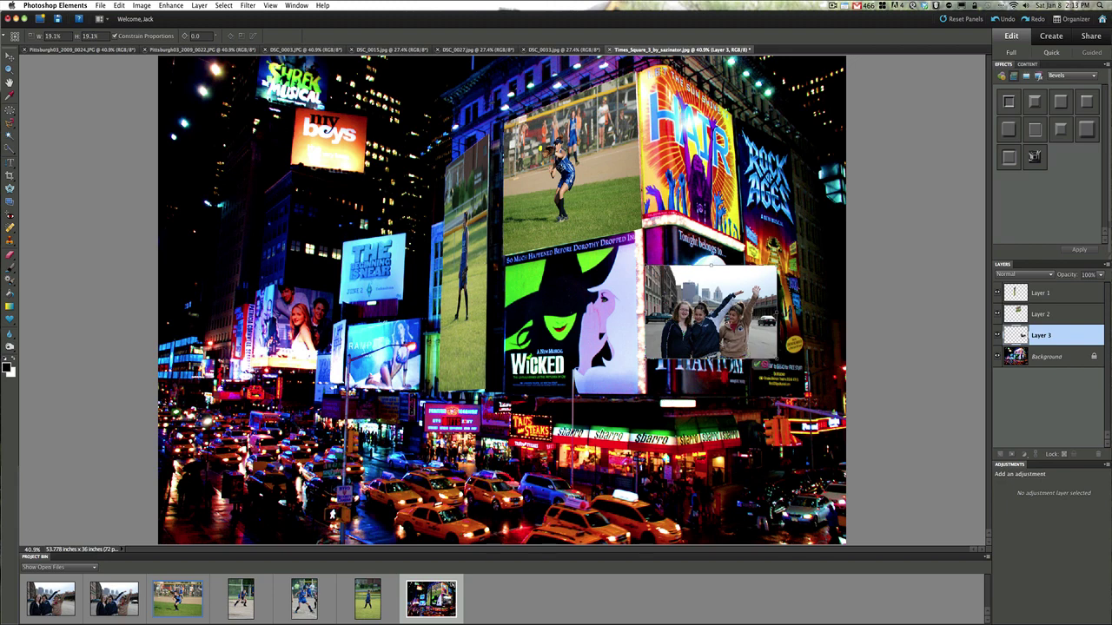
pyautogui.moveTo(717, 291); pyautogui.dragTo(718, 287)
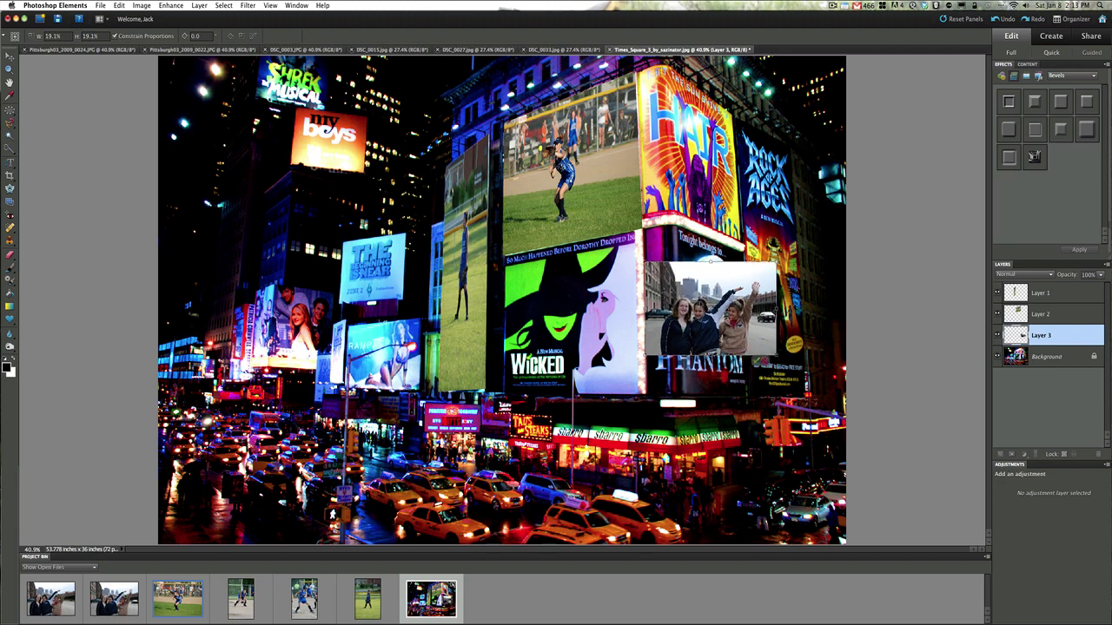
# Step: Distort Layer 3 onto the billboard corners, about 15.3% by 16.7% and tilted 13.6°
pyautogui.click(144, 7)
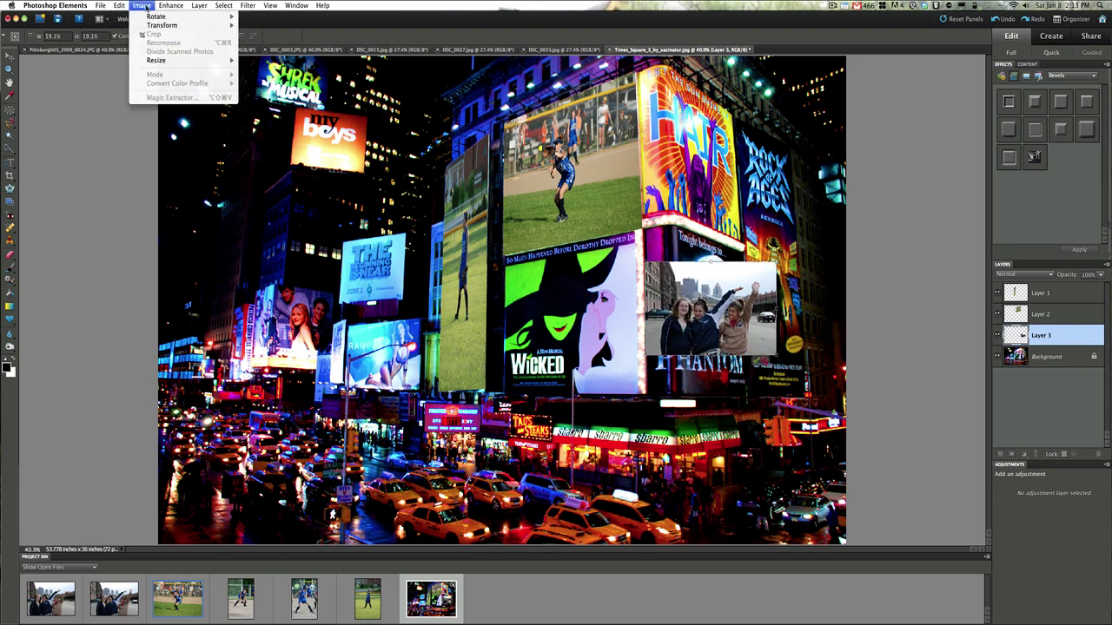
pyautogui.moveTo(156, 25)
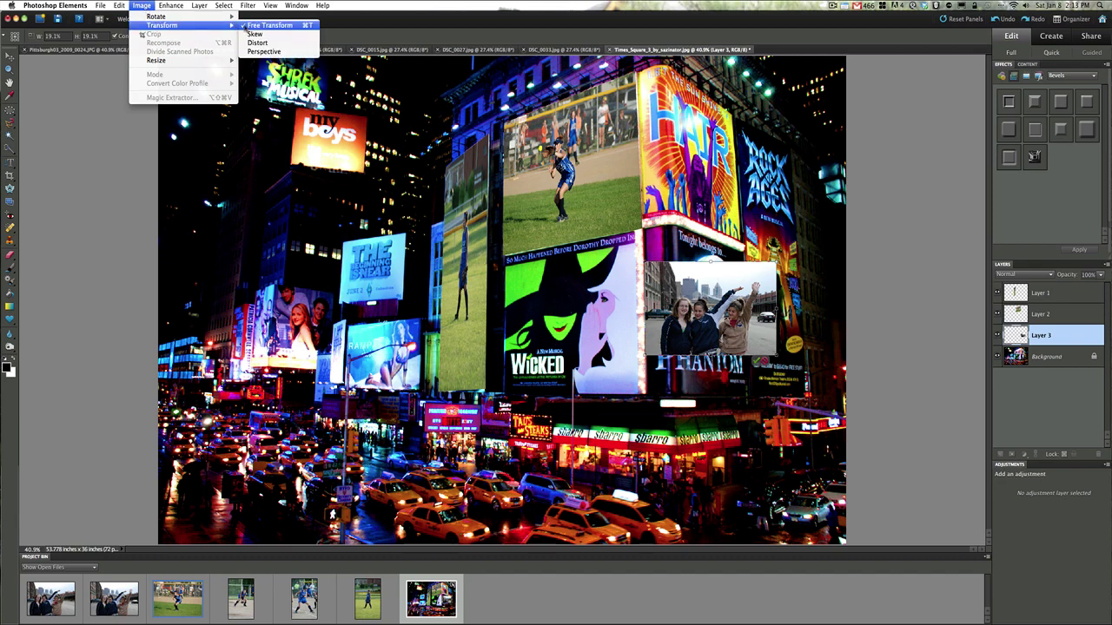
pyautogui.click(255, 42)
pyautogui.moveTo(644, 261); pyautogui.dragTo(644, 222)
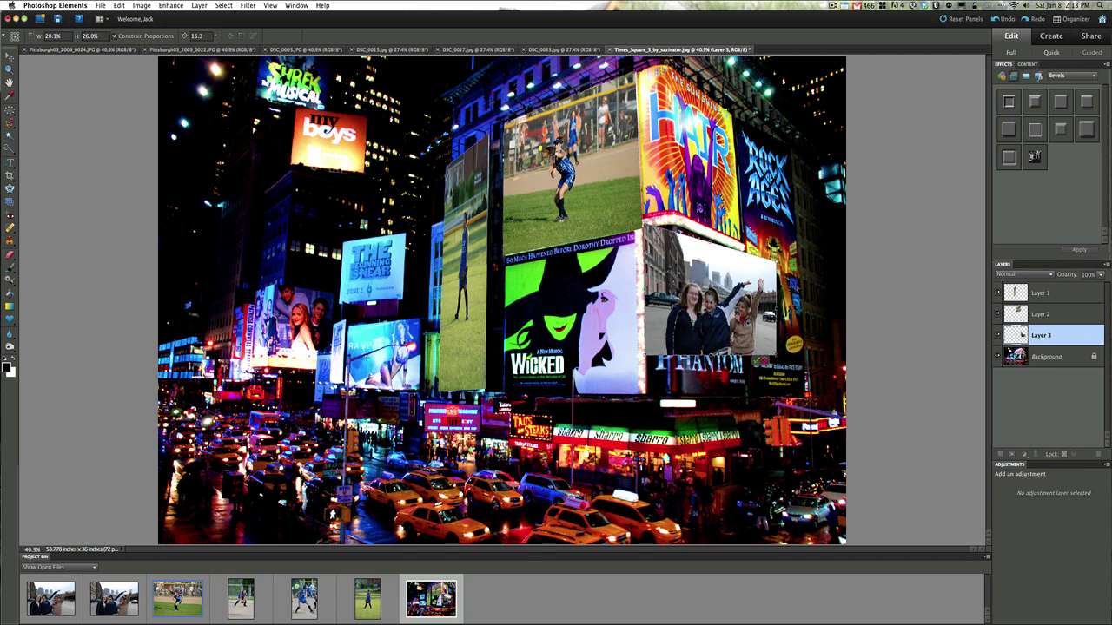
pyautogui.moveTo(776, 252); pyautogui.dragTo(749, 228)
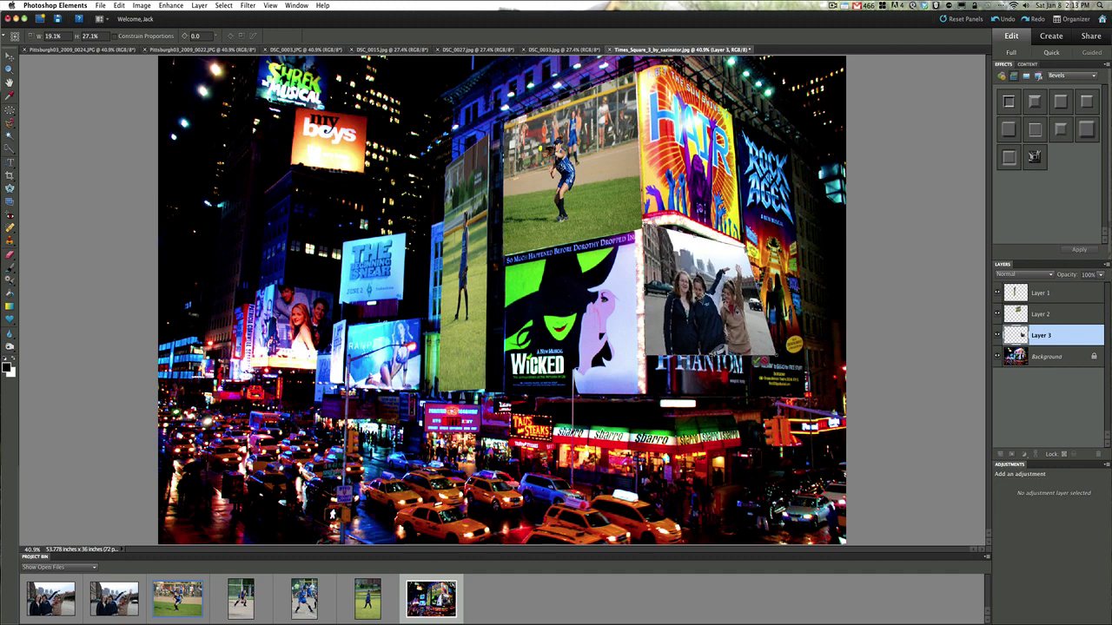
pyautogui.moveTo(644, 228); pyautogui.dragTo(642, 214)
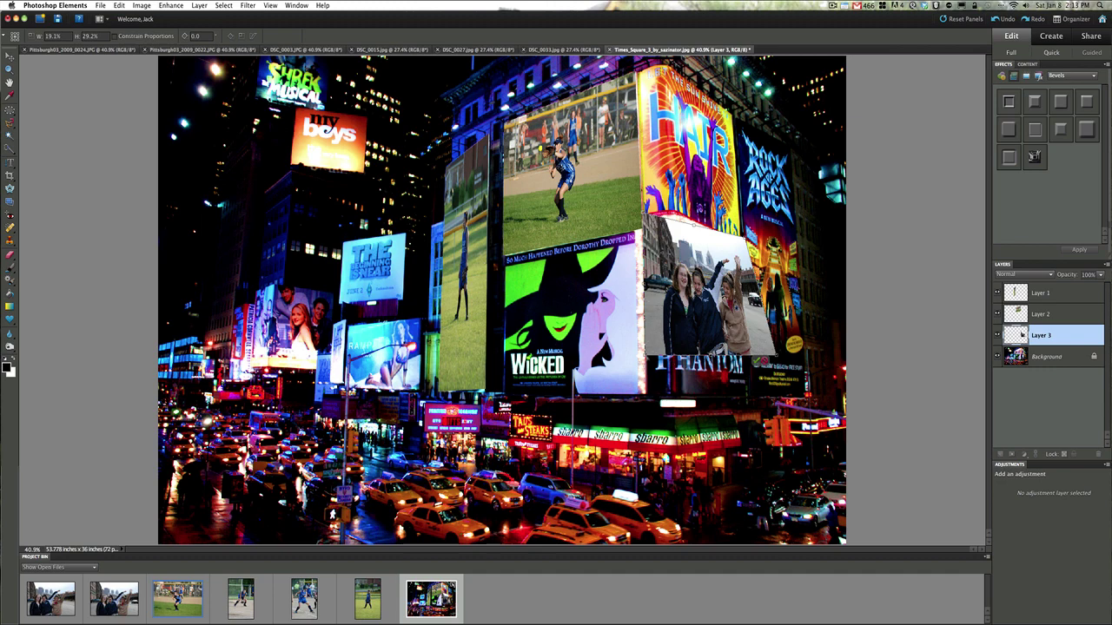
pyautogui.moveTo(644, 357); pyautogui.dragTo(653, 402)
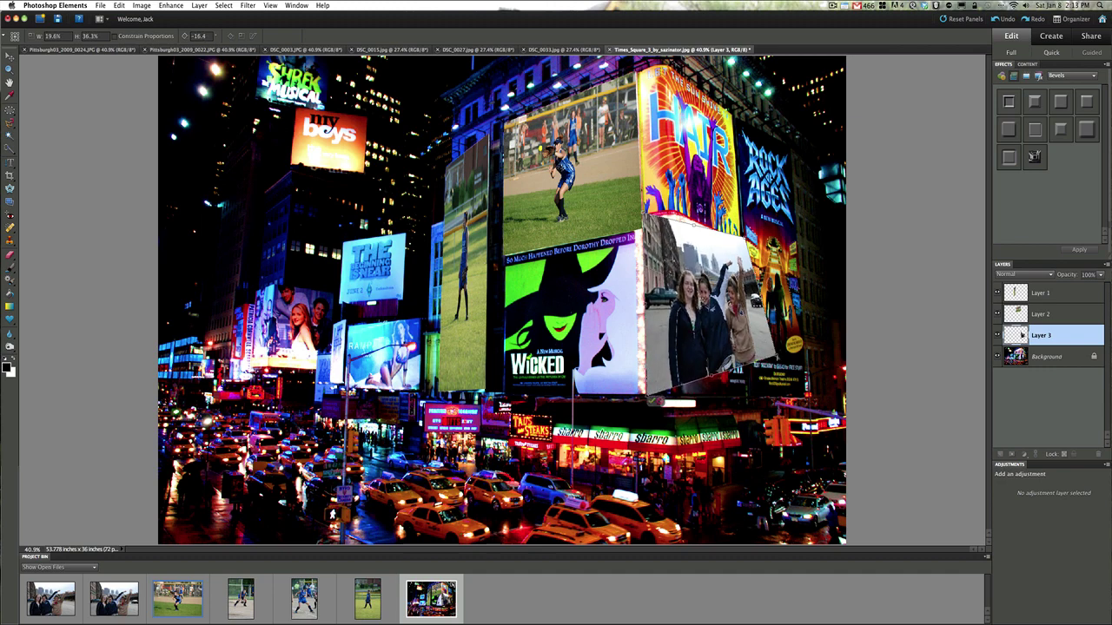
pyautogui.moveTo(775, 361); pyautogui.dragTo(748, 402)
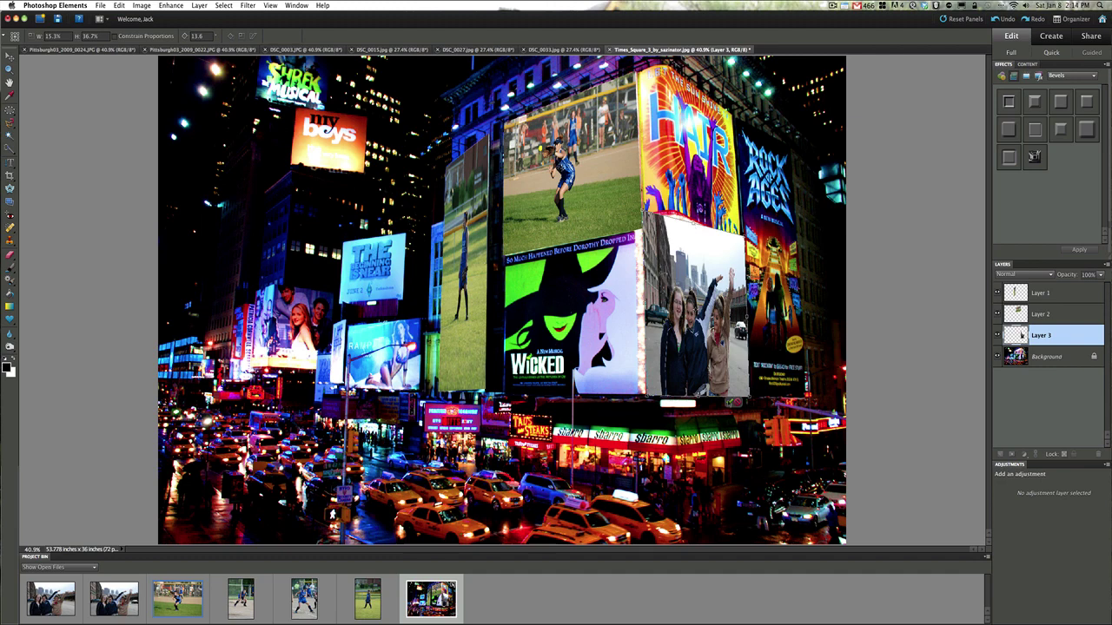
# Step: Commit the distortion and zoom in on the billboards around the friends photo
pyautogui.press('Return')
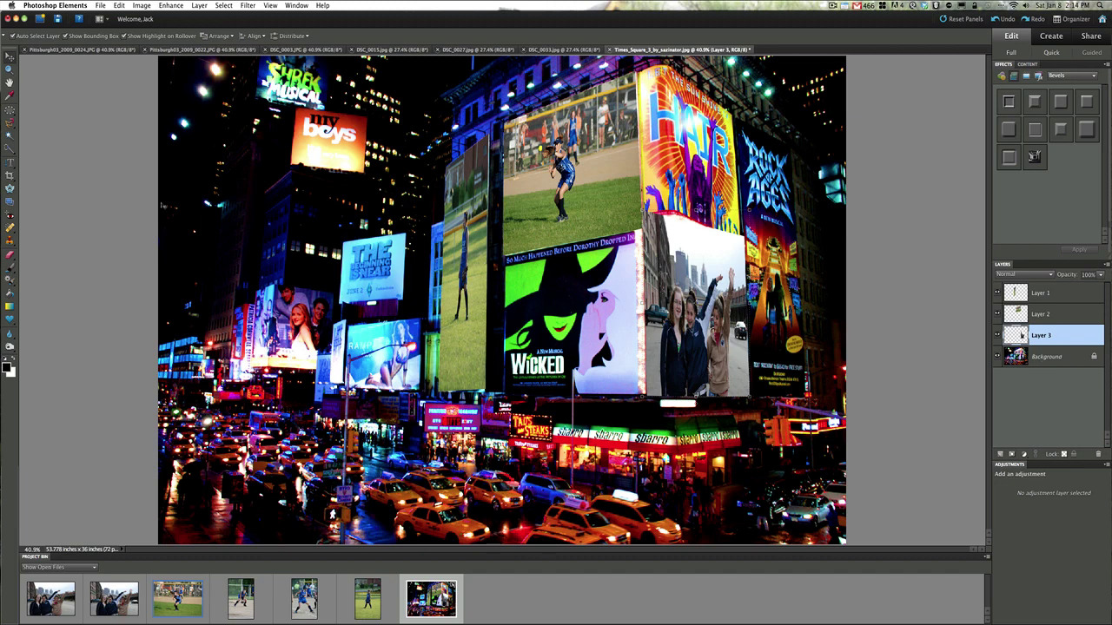
pyautogui.press('z')
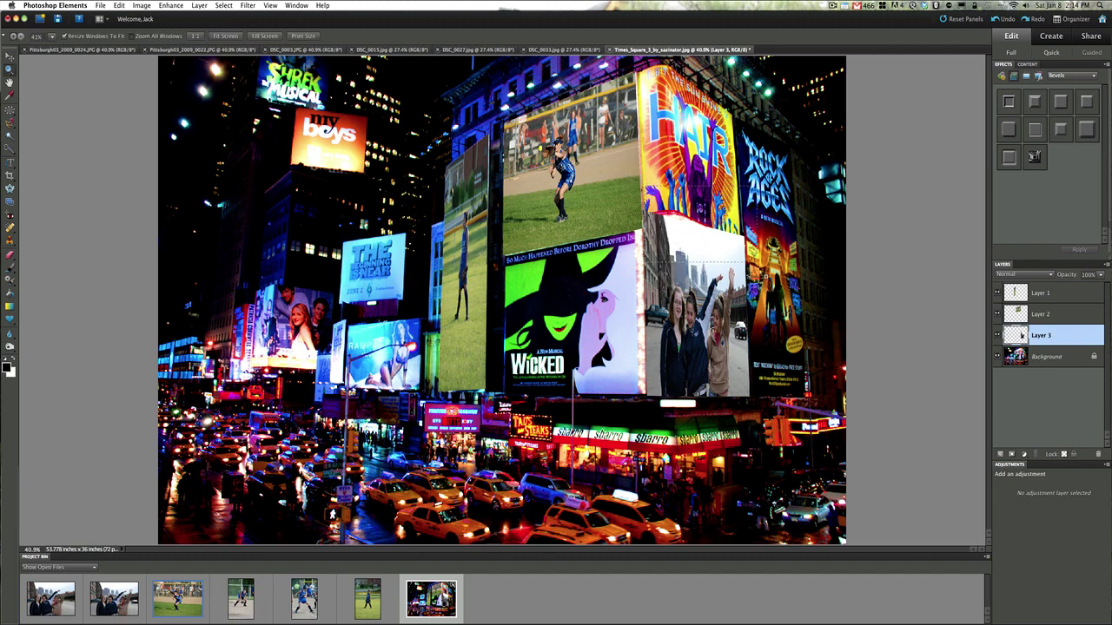
pyautogui.moveTo(640, 181); pyautogui.dragTo(779, 300)
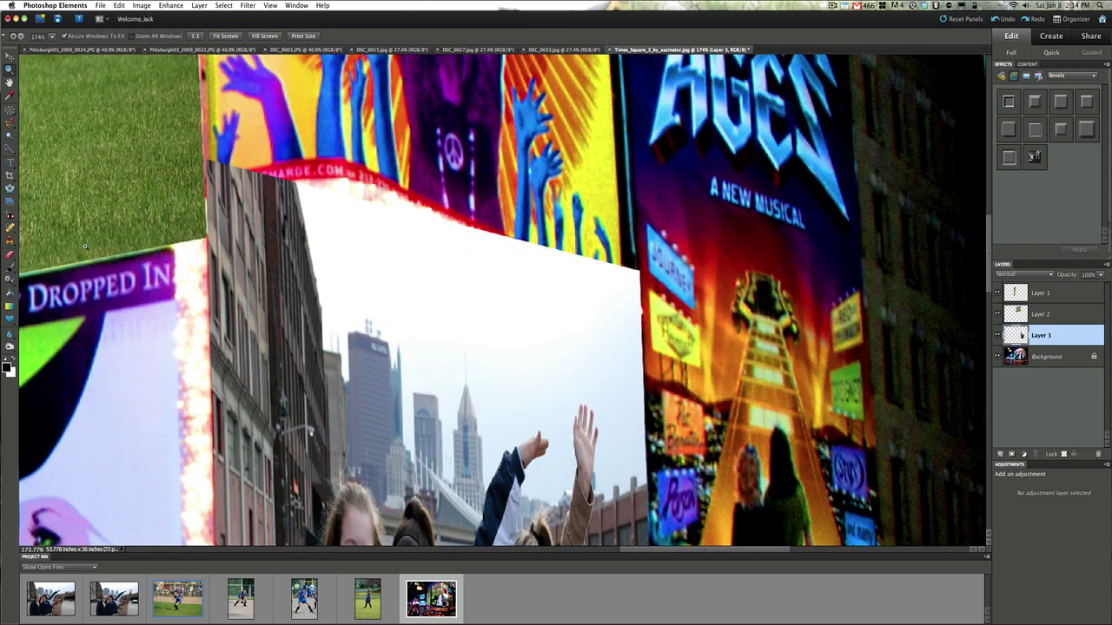
# Step: Erase the photo's top-left corner where it overlaps the red TELECHARGE band
pyautogui.press('n')
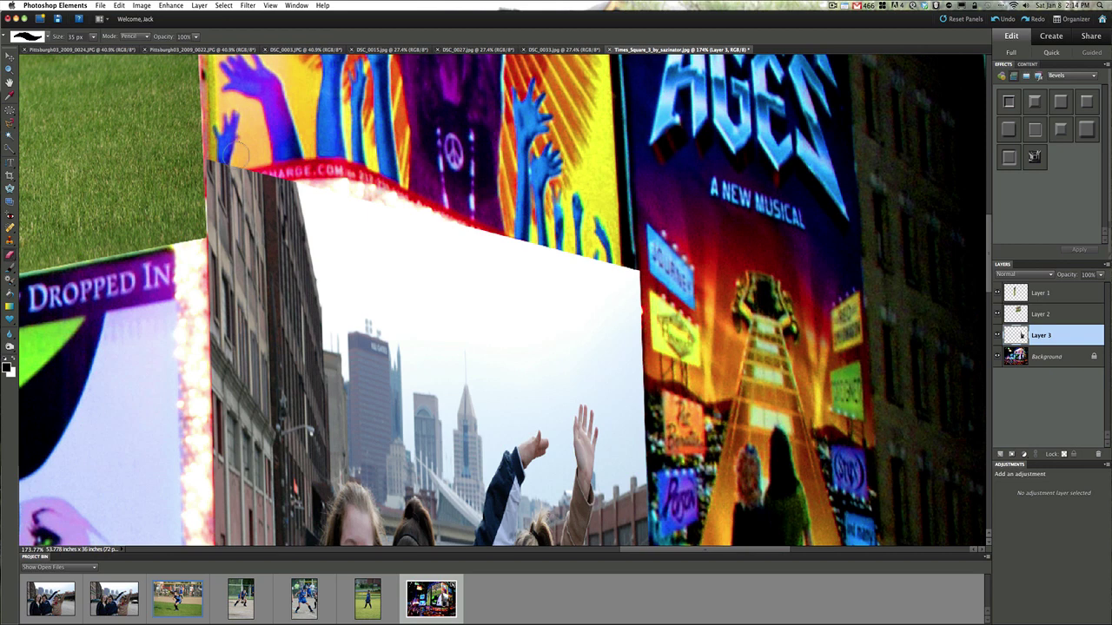
pyautogui.moveTo(223, 153)
pyautogui.mouseDown()
pyautogui.moveTo(217, 213)
pyautogui.moveTo(227, 217)
pyautogui.moveTo(337, 195)
pyautogui.mouseUp()
pyautogui.moveTo(243, 190)
pyautogui.mouseDown()
pyautogui.moveTo(227, 174)
pyautogui.moveTo(240, 201)
pyautogui.moveTo(370, 196)
pyautogui.moveTo(636, 280)
pyautogui.mouseUp()
pyautogui.moveTo(395, 202); pyautogui.dragTo(634, 299)
pyautogui.moveTo(388, 226)
pyautogui.mouseDown()
pyautogui.moveTo(479, 243)
pyautogui.moveTo(634, 318)
pyautogui.moveTo(413, 228)
pyautogui.moveTo(406, 214)
pyautogui.moveTo(434, 218)
pyautogui.moveTo(656, 326)
pyautogui.moveTo(361, 199)
pyautogui.mouseUp()
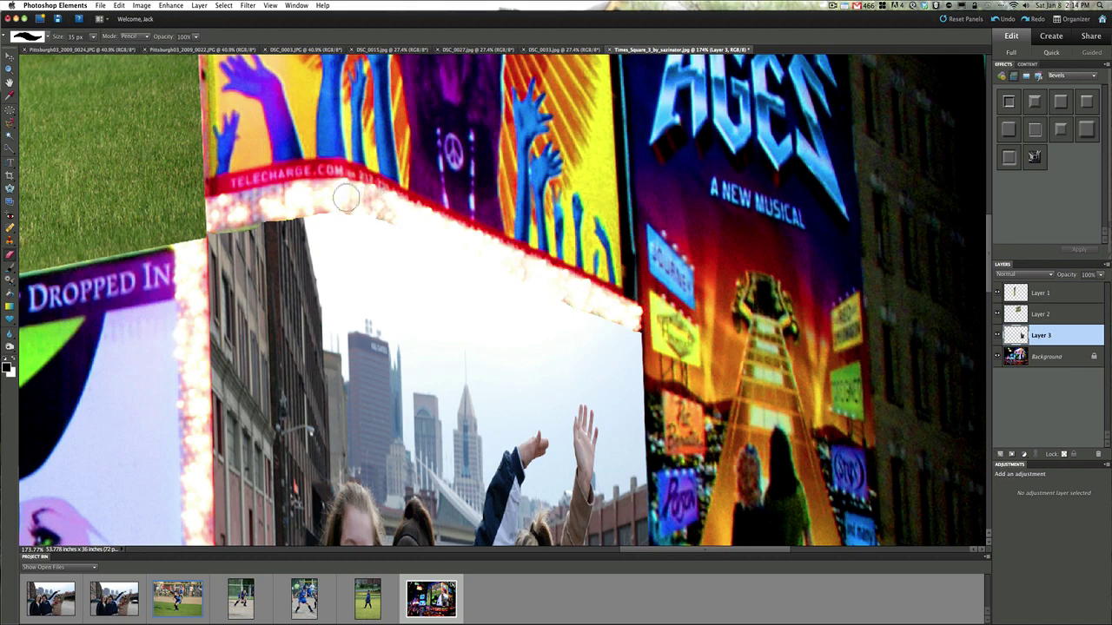
pyautogui.moveTo(345, 199)
pyautogui.mouseDown()
pyautogui.moveTo(254, 205)
pyautogui.moveTo(395, 201)
pyautogui.mouseUp()
# Step: Fit the Times Square composite on screen, then bring up the Jacks Tech Corner website in Safari
pyautogui.click(274, 7)
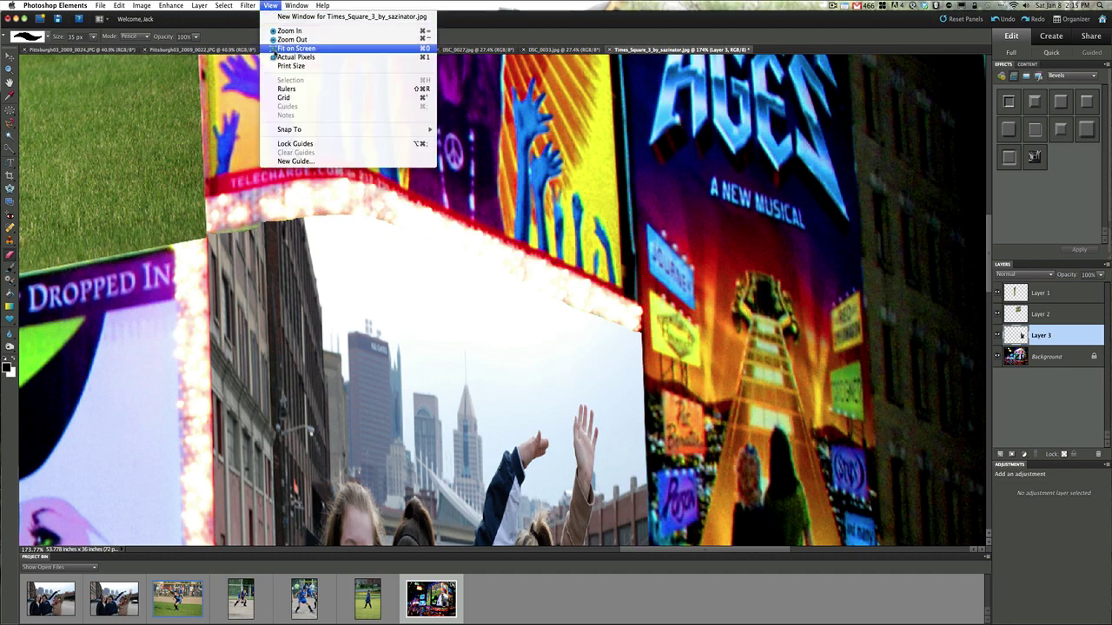
pyautogui.click(275, 50)
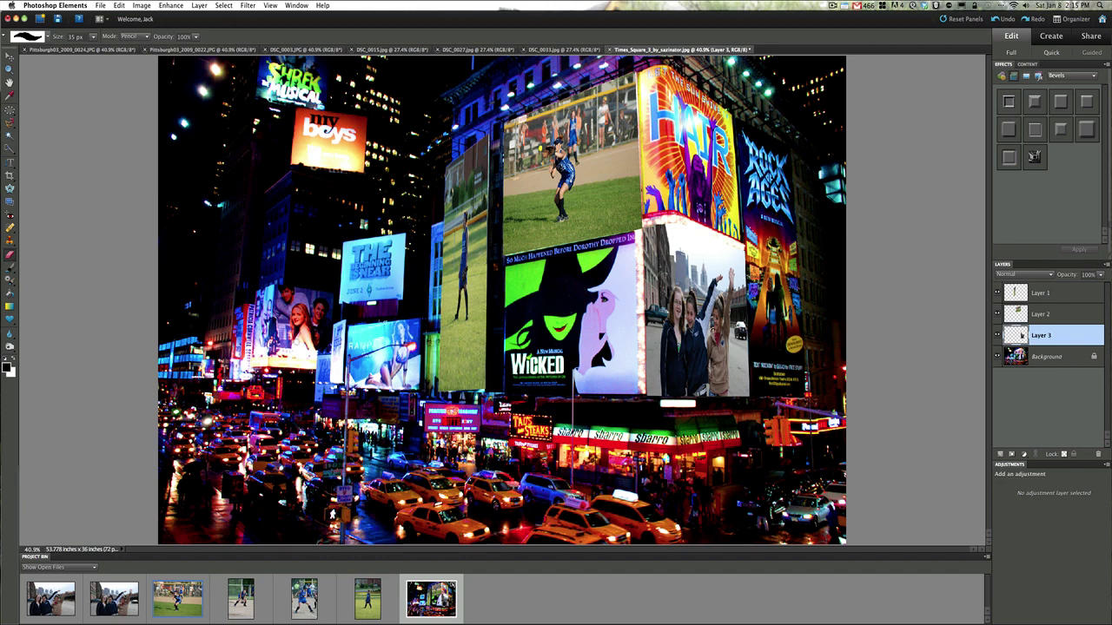
pyautogui.click(947, 618)
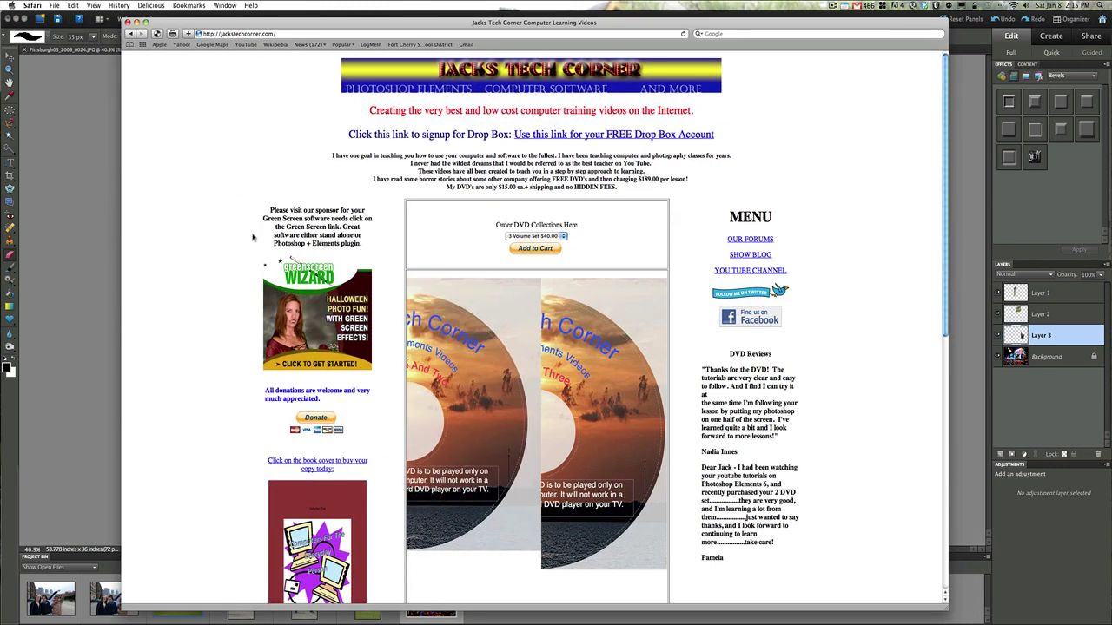
pyautogui.click(289, 34)
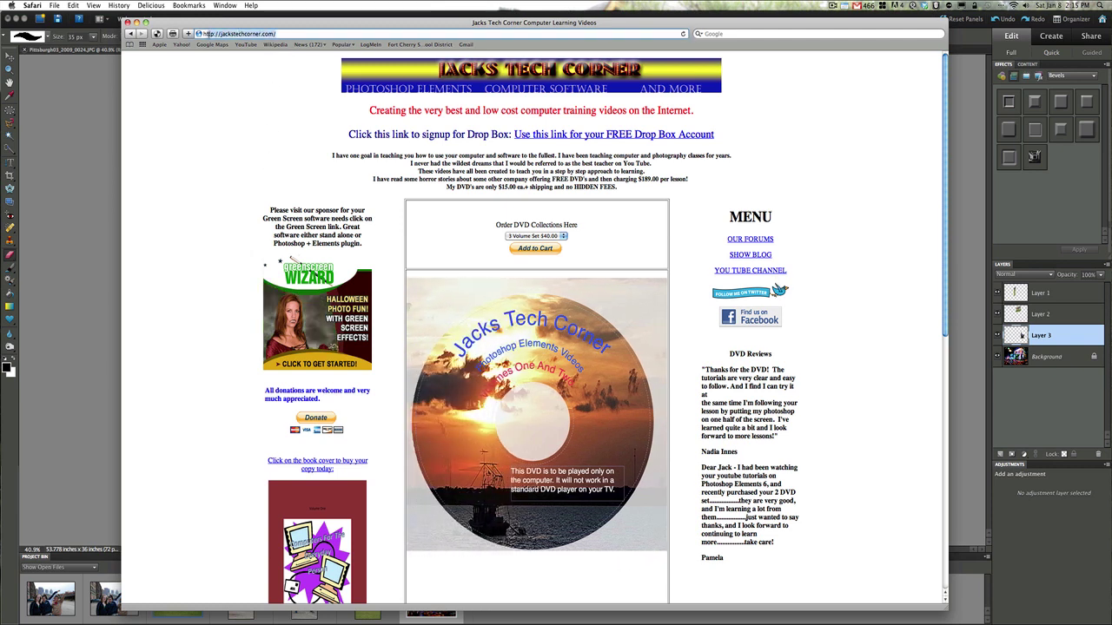